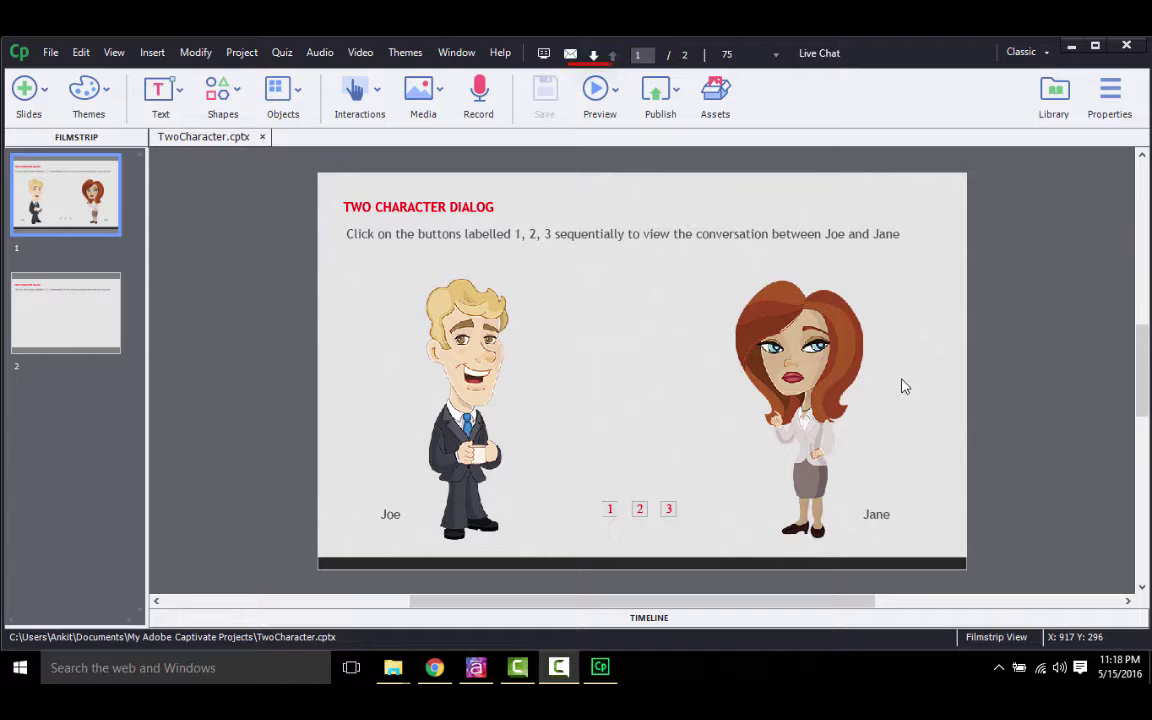
Preview the whole project and play Joe and Jane's three dialog lines with buttons 1, 2 and 3.
{"action": "left_click", "coordinate": [600, 100]}
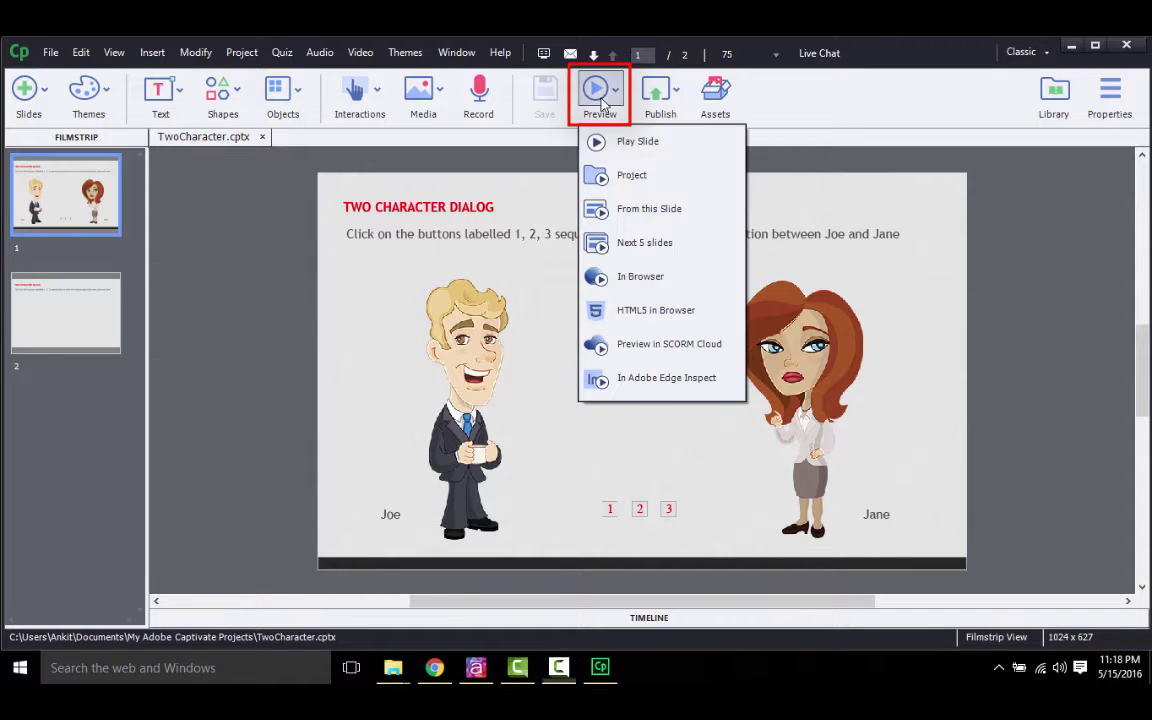
{"action": "left_click", "coordinate": [622, 176]}
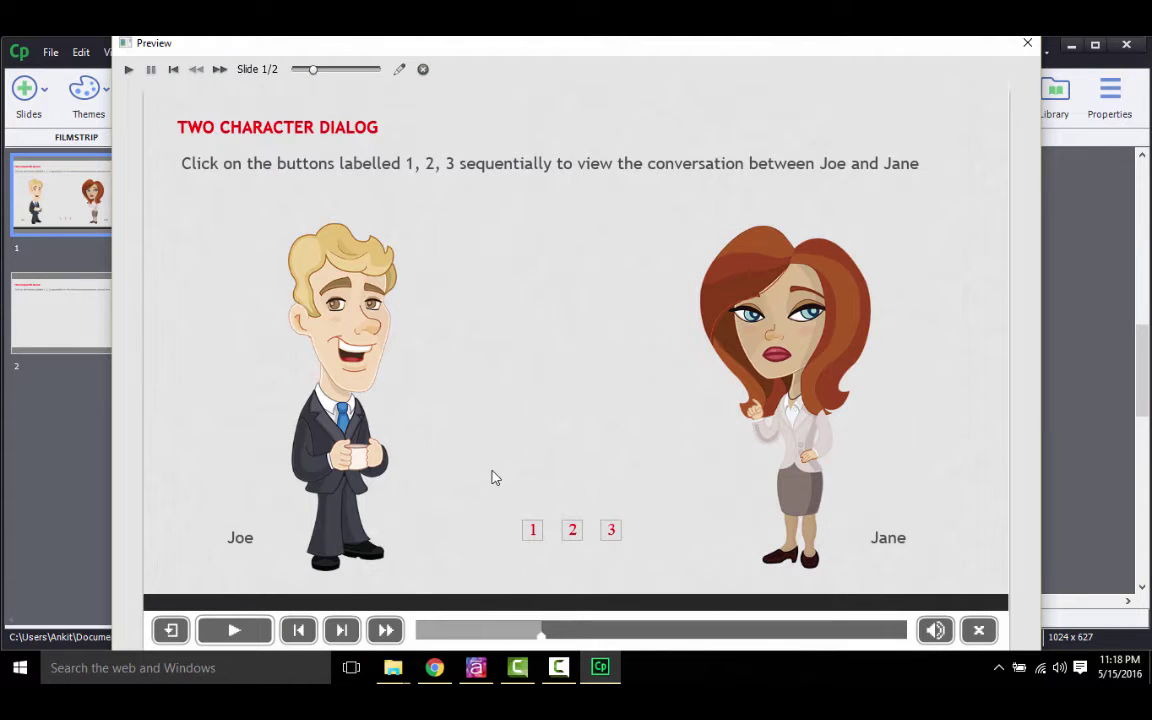
{"action": "left_click", "coordinate": [530, 530]}
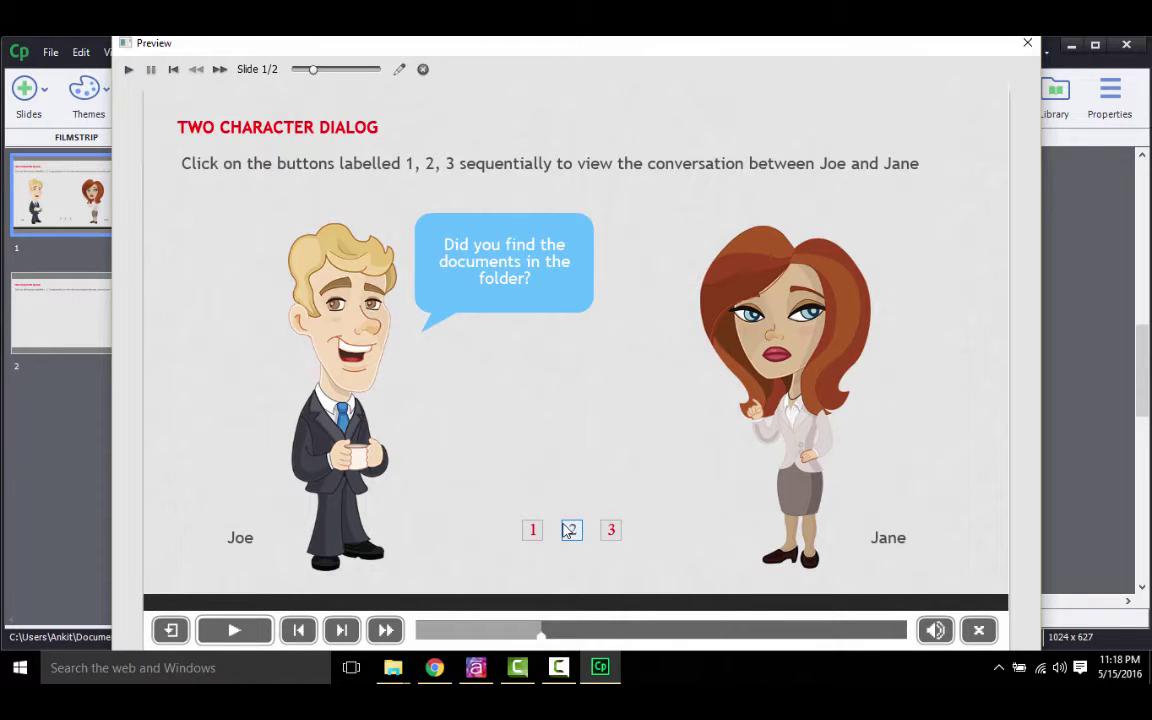
{"action": "left_click", "coordinate": [568, 530]}
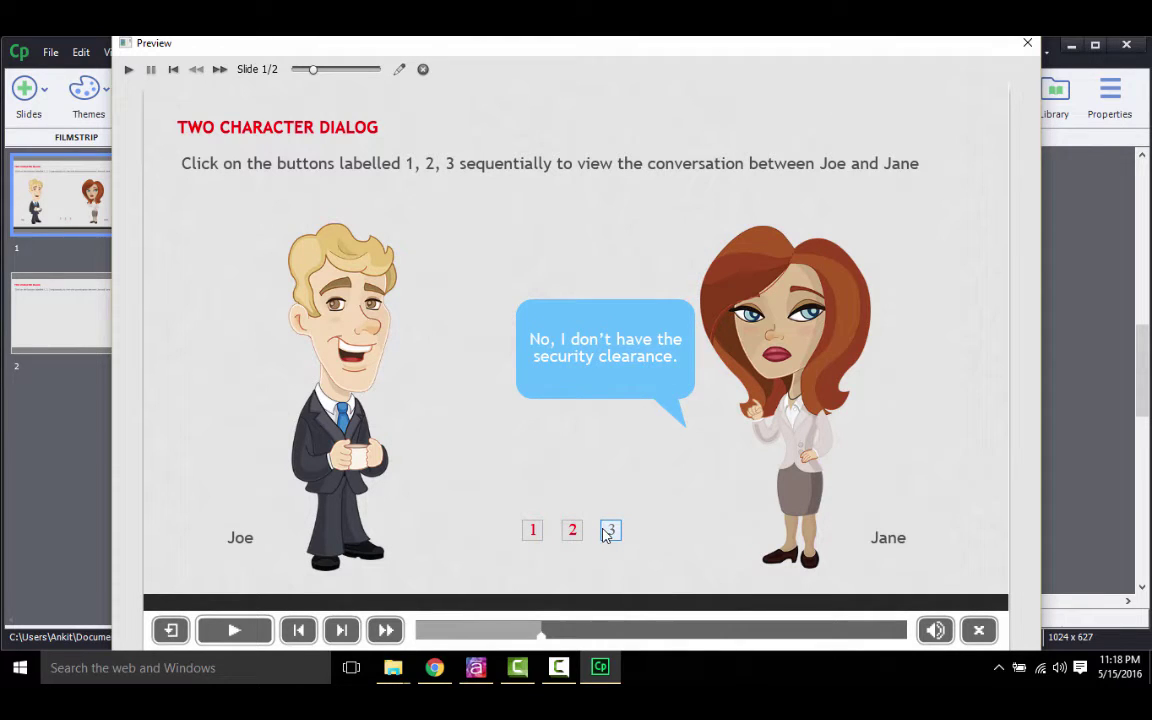
{"action": "left_click", "coordinate": [606, 533]}
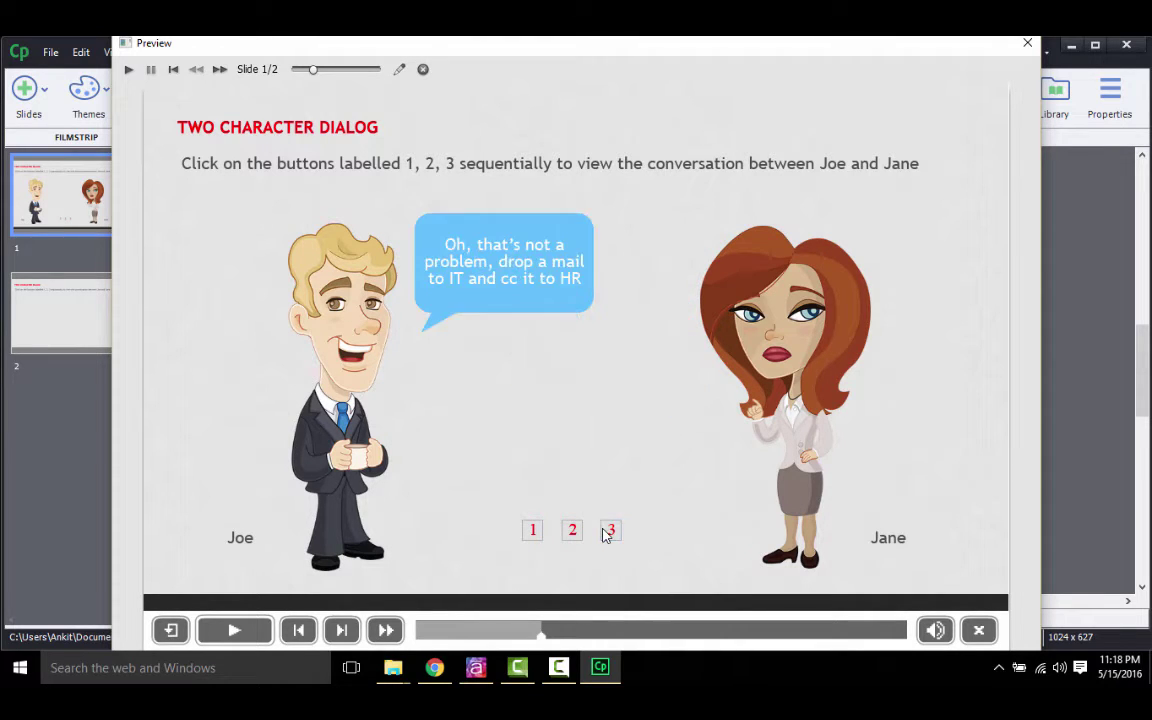
Close the preview and add the red-haired woman character to slide 2, shrunk and moved right.
{"action": "left_click", "coordinate": [977, 631]}
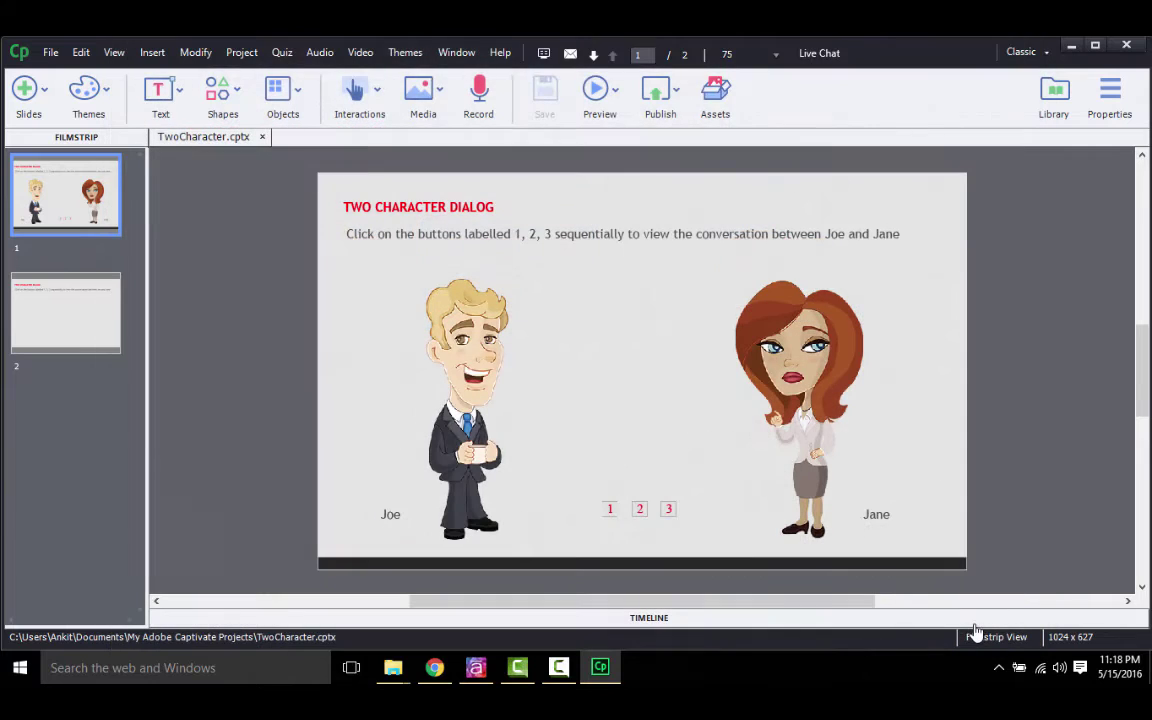
{"action": "left_click", "coordinate": [32, 298]}
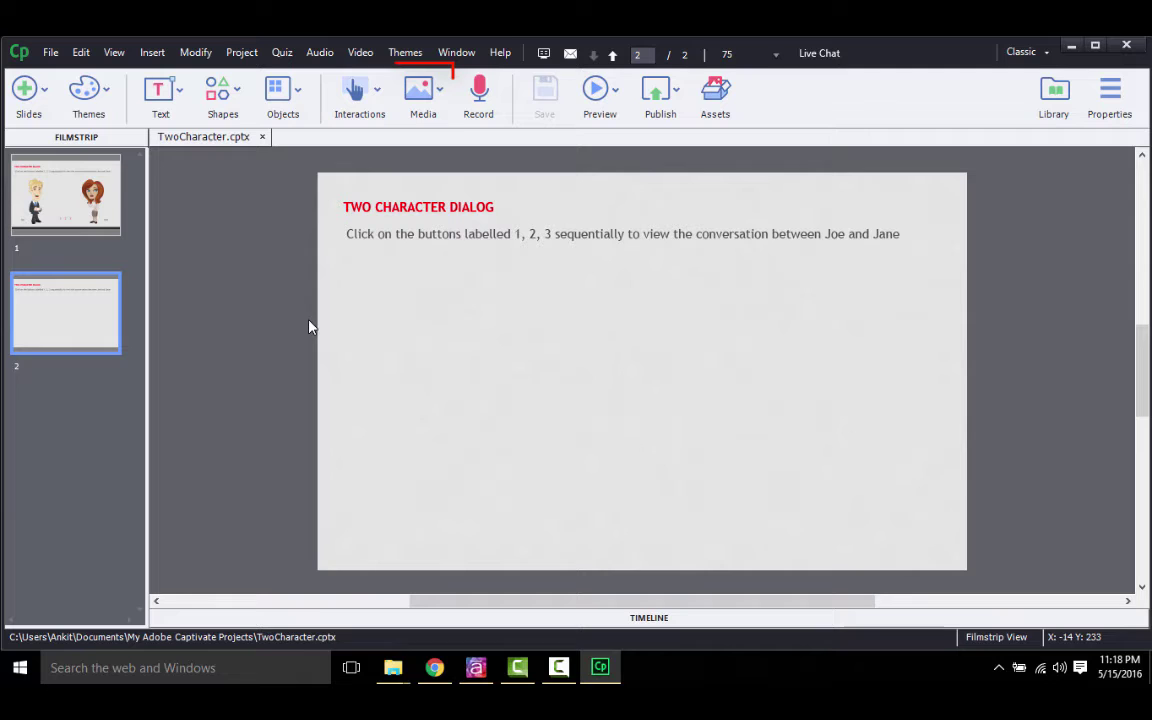
{"action": "left_click", "coordinate": [420, 92]}
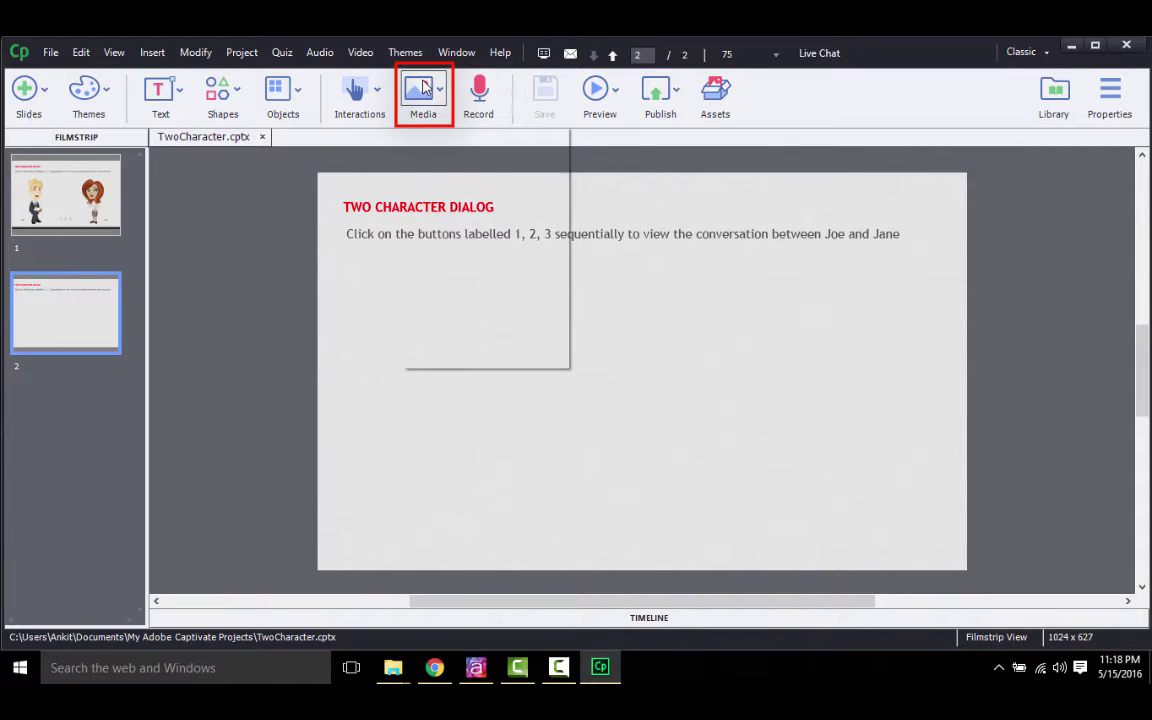
{"action": "left_click", "coordinate": [463, 311]}
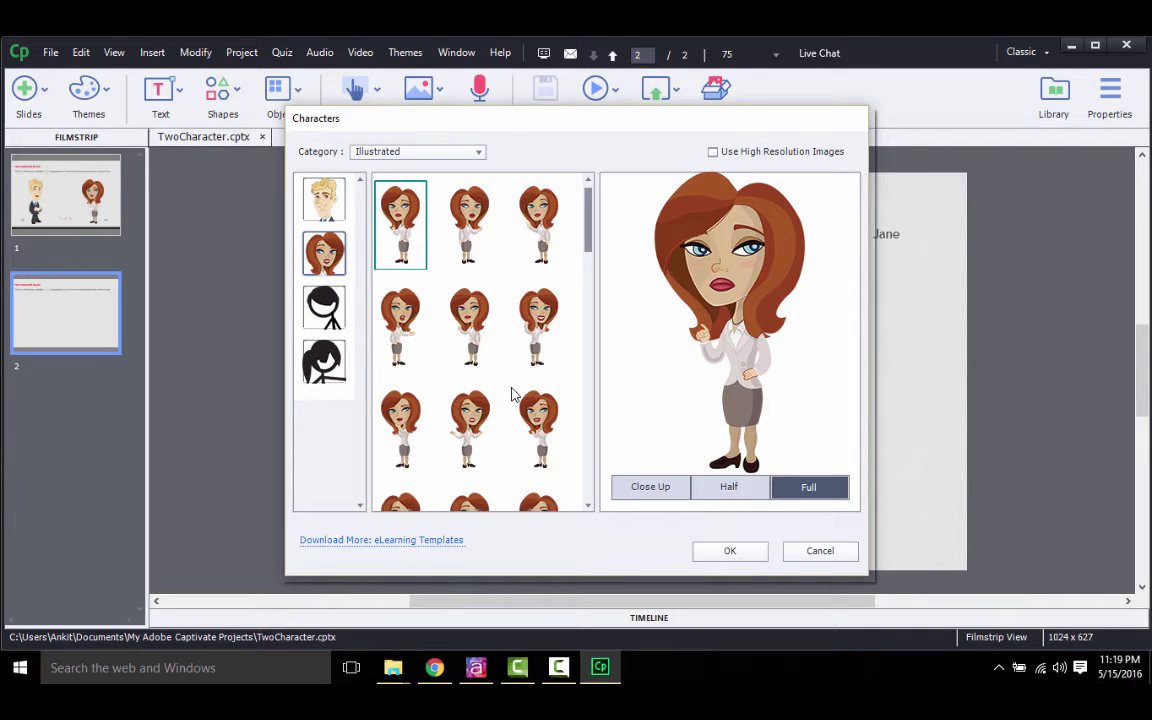
{"action": "left_click", "coordinate": [712, 550]}
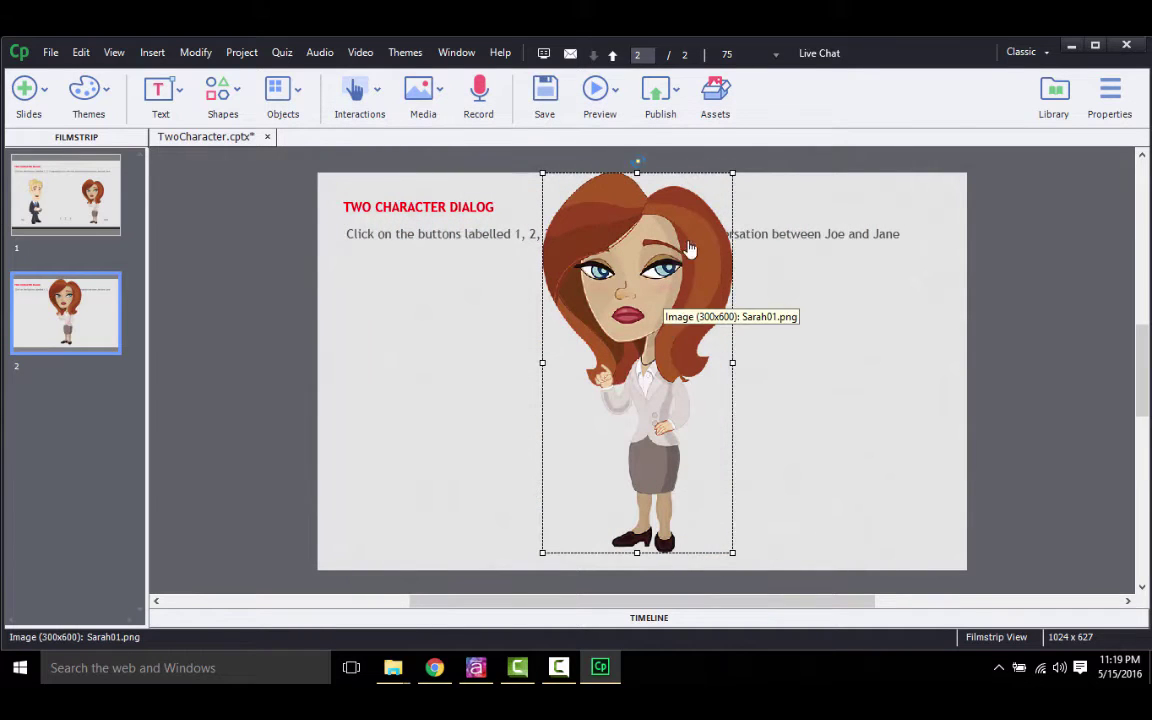
{"action": "left_click_drag", "start_coordinate": [732, 173], "coordinate": [656, 337]}
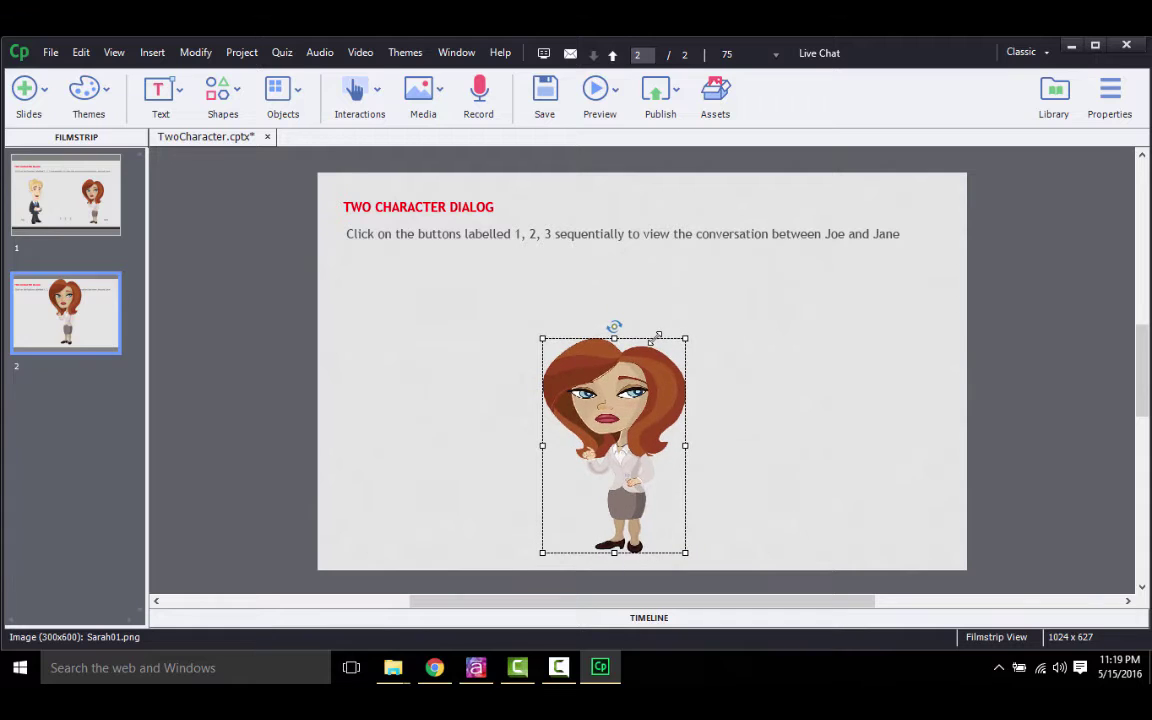
{"action": "left_click_drag", "start_coordinate": [637, 402], "coordinate": [842, 352]}
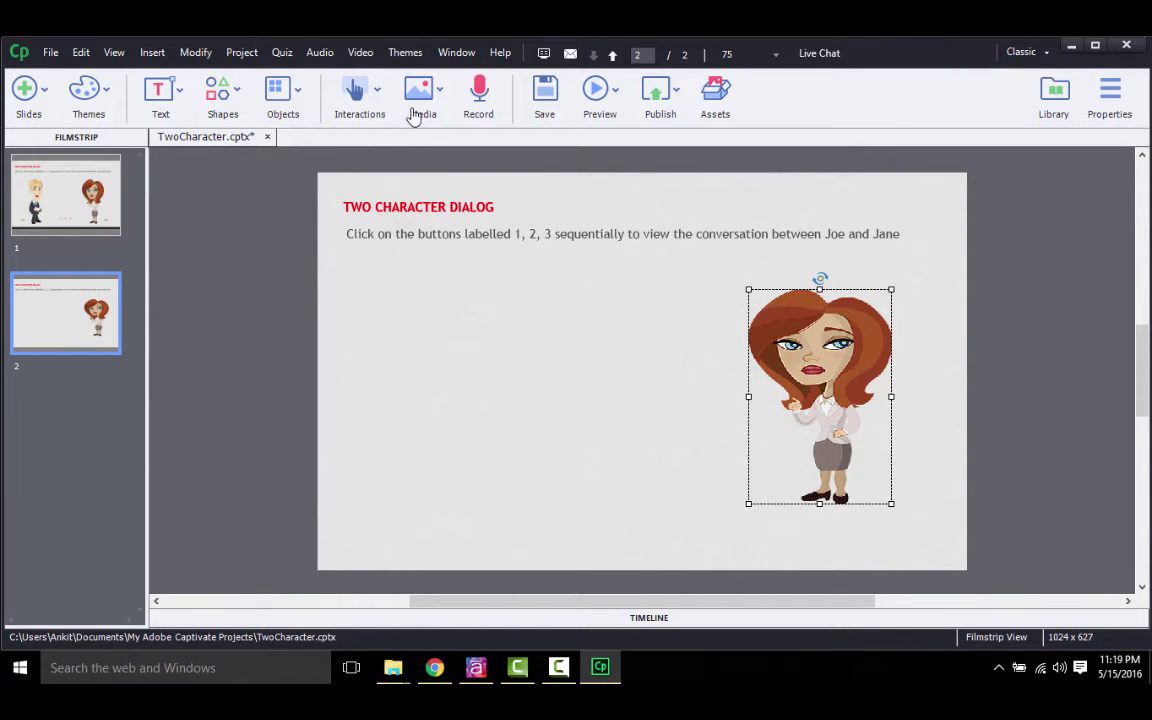
Insert the blond man holding a cup on slide 2, shrunk to 120x383 on the left.
{"action": "left_click", "coordinate": [415, 117]}
{"action": "left_click", "coordinate": [450, 318]}
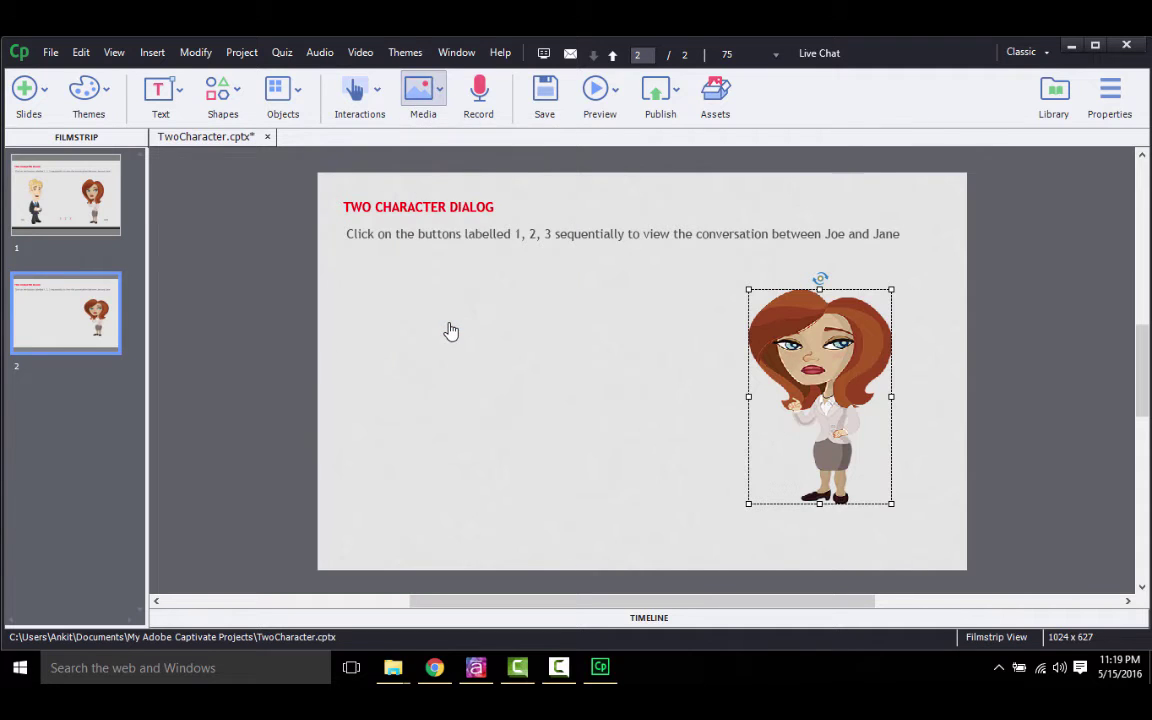
{"action": "left_click", "coordinate": [331, 199]}
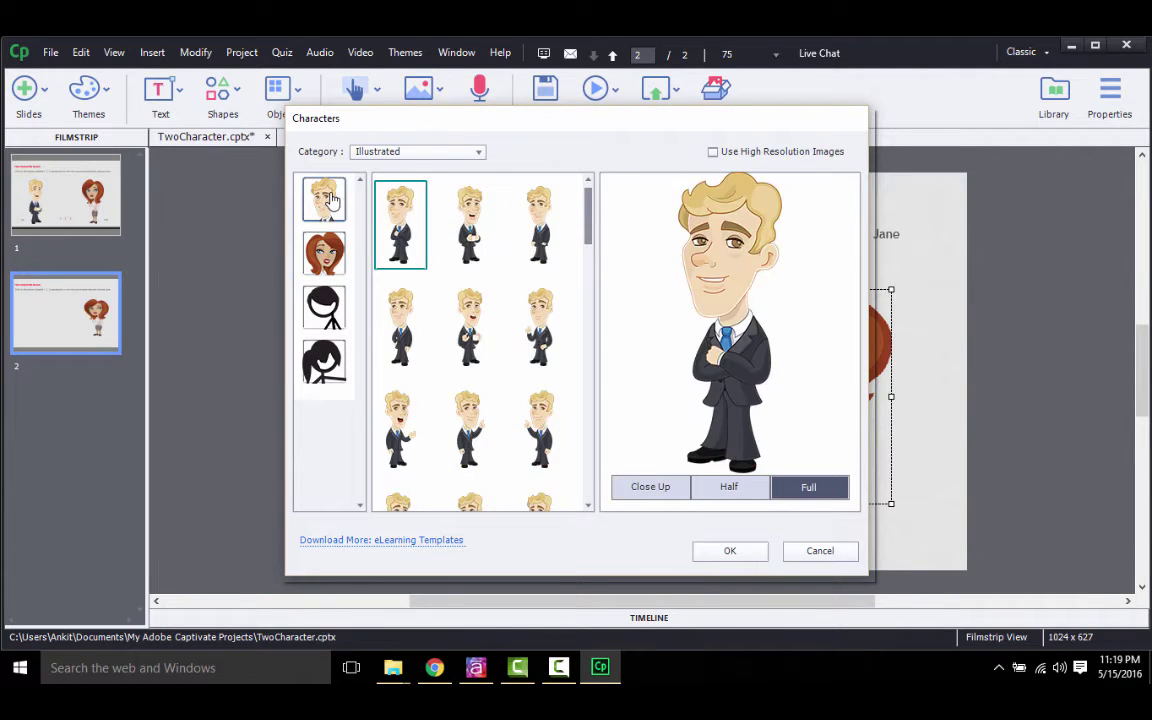
{"action": "left_click", "coordinate": [472, 220]}
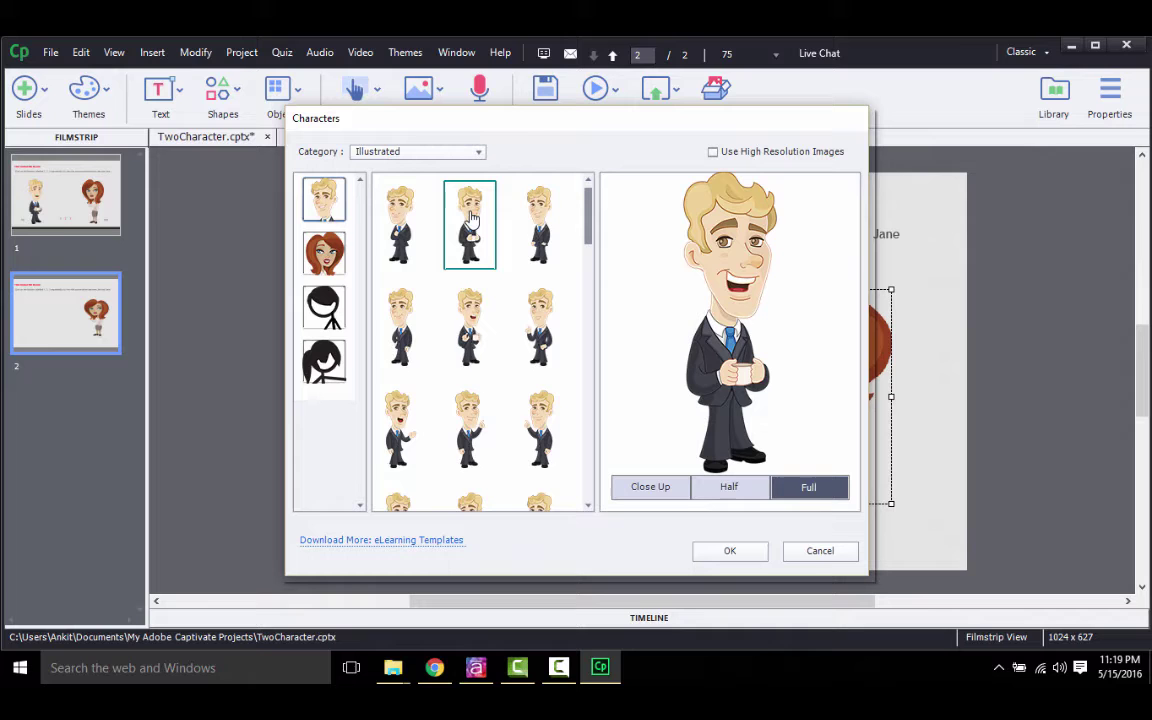
{"action": "left_click", "coordinate": [752, 552]}
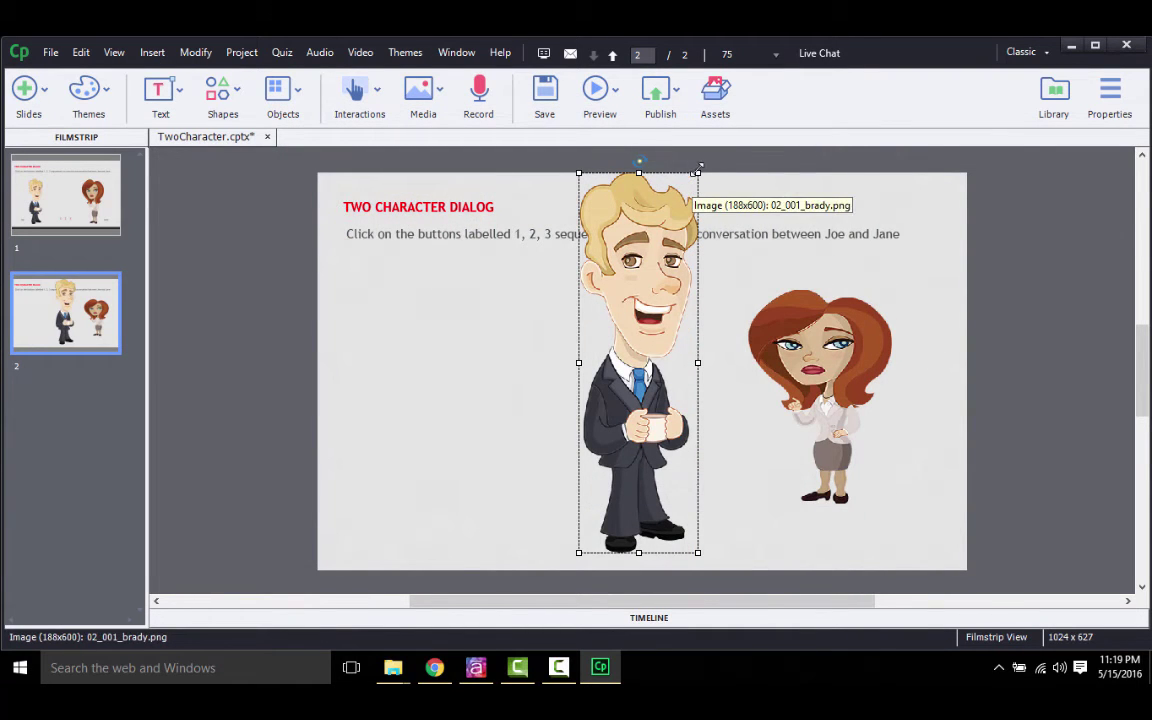
{"action": "left_click_drag", "start_coordinate": [700, 165], "coordinate": [445, 329]}
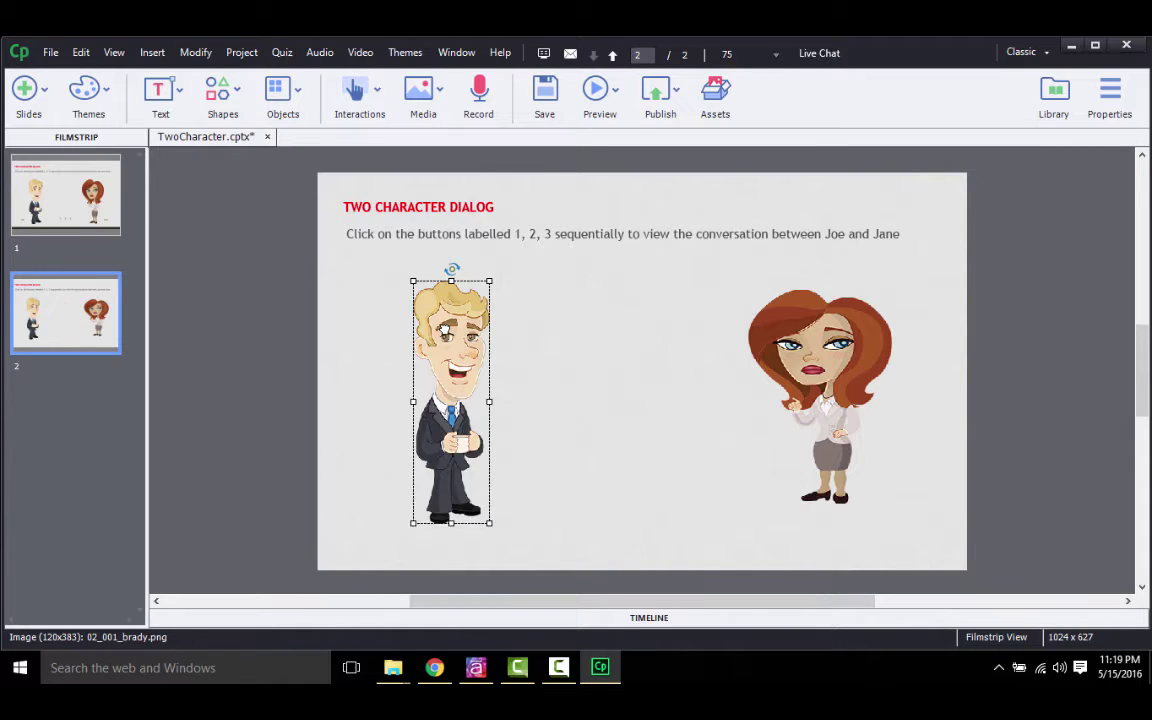
Draw a rounded rectangular callout shape beside Joe.
{"action": "left_click", "coordinate": [232, 92]}
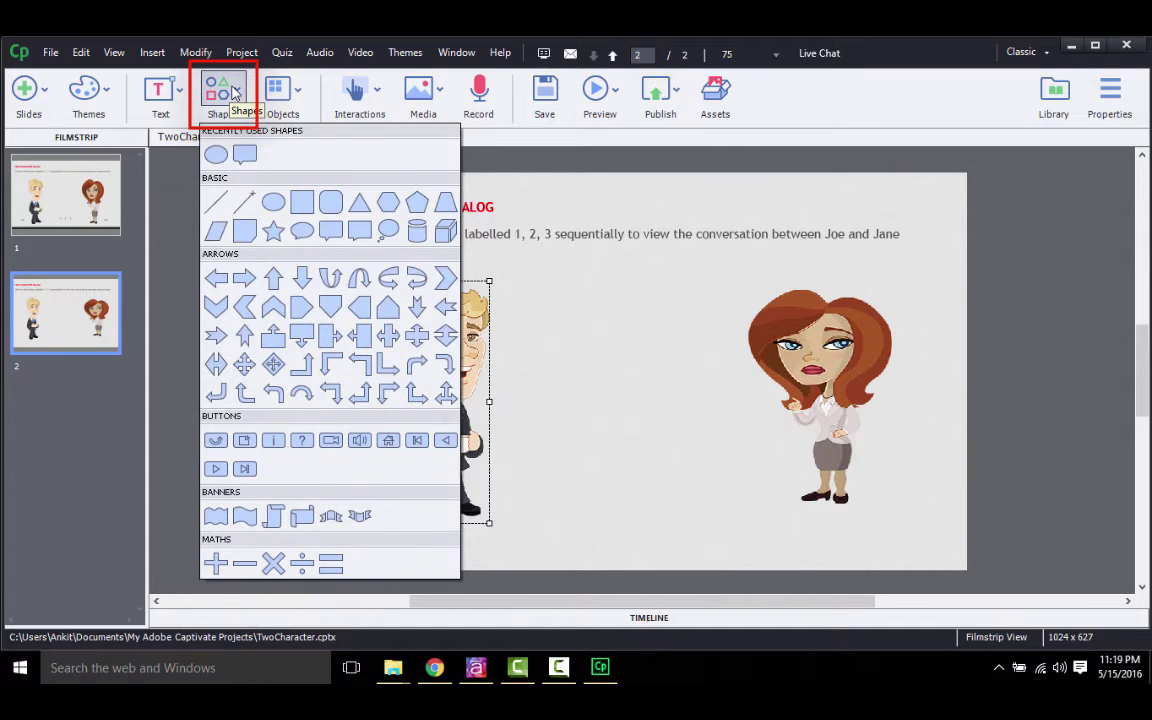
{"action": "left_click", "coordinate": [245, 152]}
{"action": "mouse_move", "coordinate": [529, 290]}
{"action": "left_mouse_down"}
{"action": "mouse_move", "coordinate": [527, 332]}
{"action": "mouse_move", "coordinate": [638, 276]}
{"action": "left_mouse_up"}
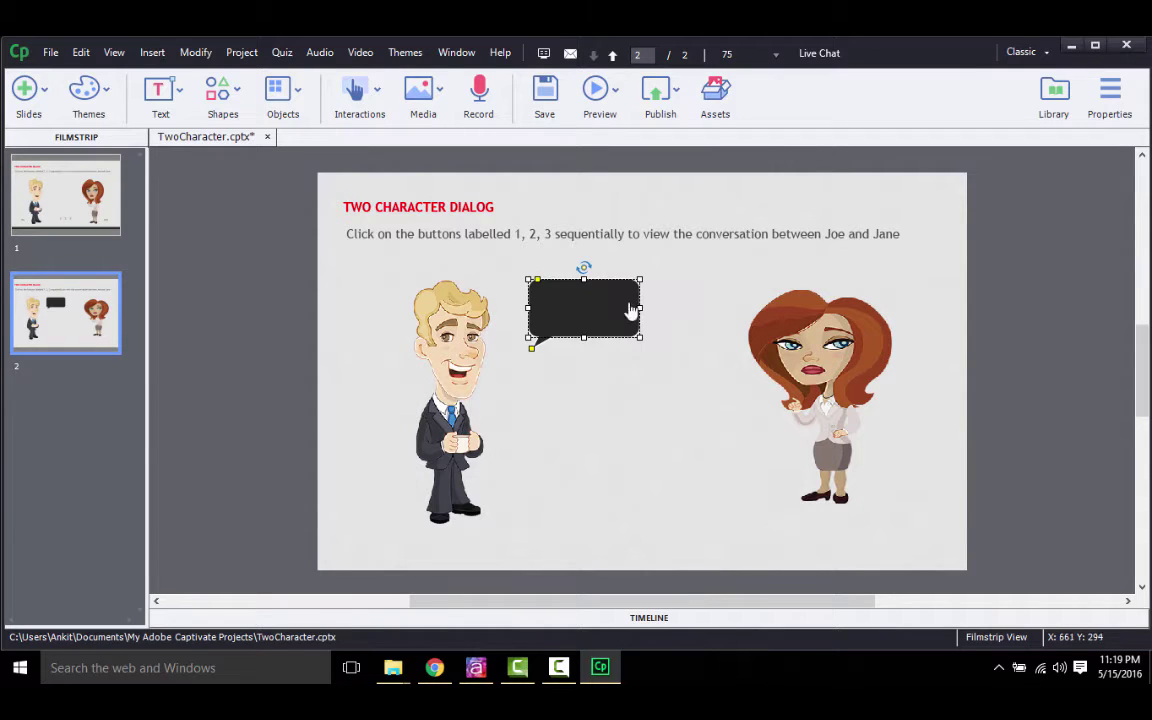
Add a second callout beside Jane with its tail pointing at her, then reselect Joe's bubble.
{"action": "left_click", "coordinate": [220, 90]}
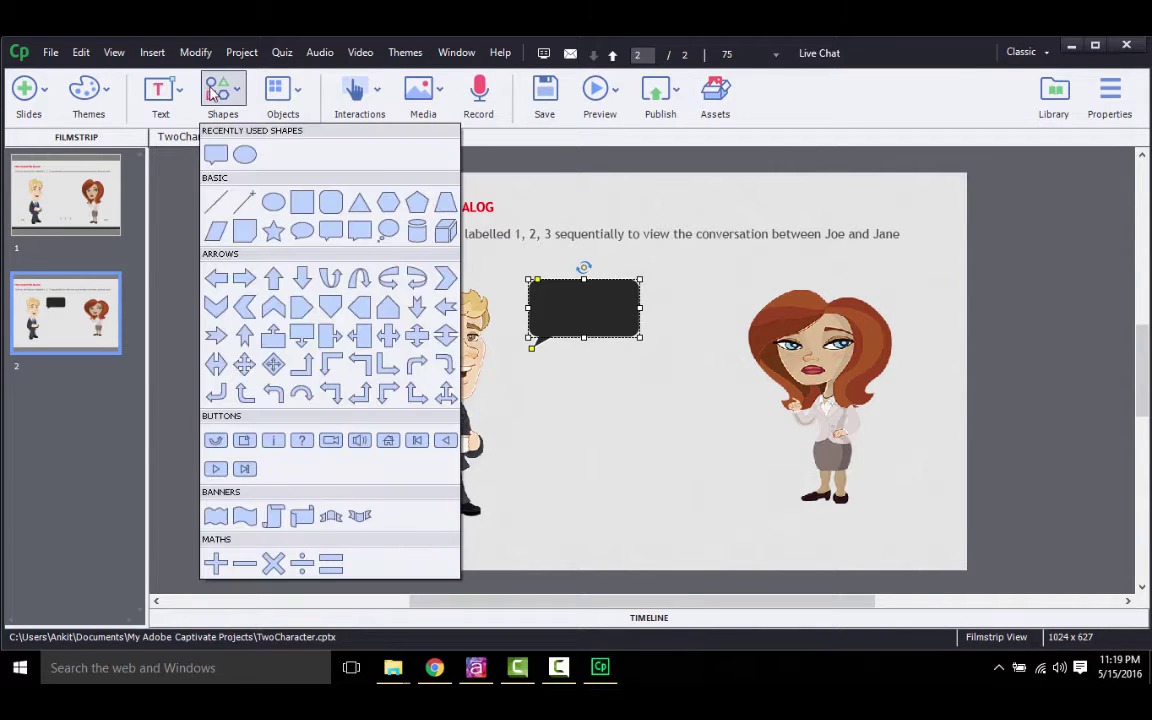
{"action": "left_click", "coordinate": [221, 157]}
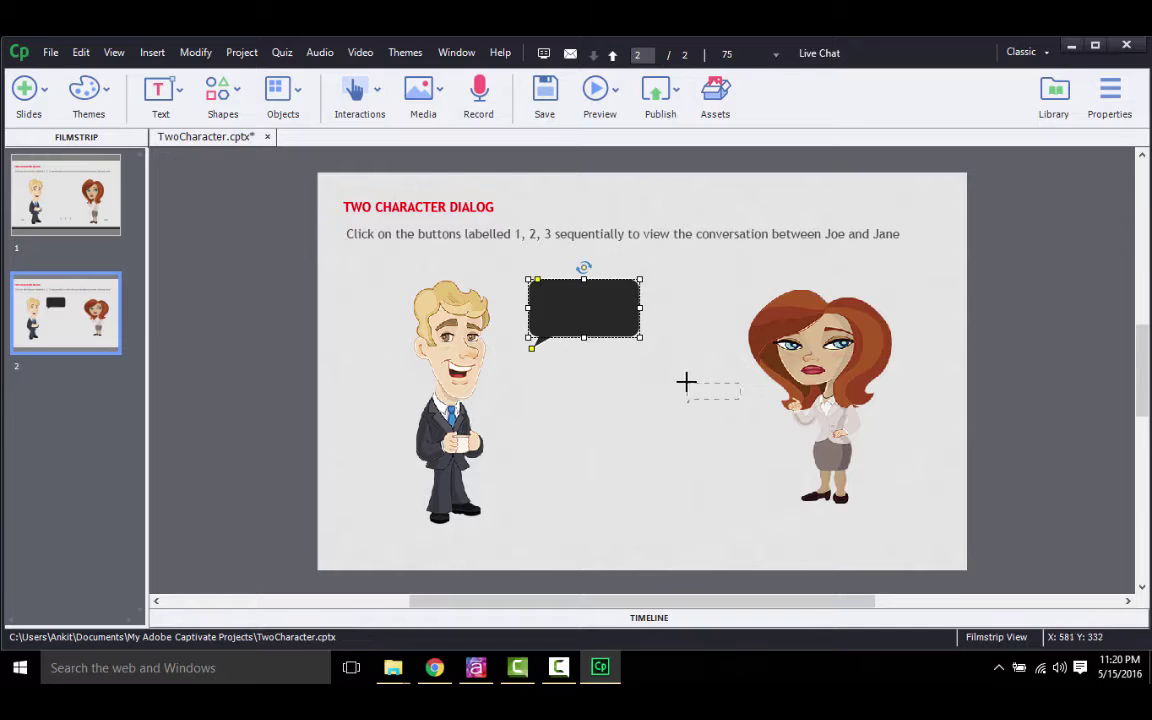
{"action": "left_click", "coordinate": [667, 342]}
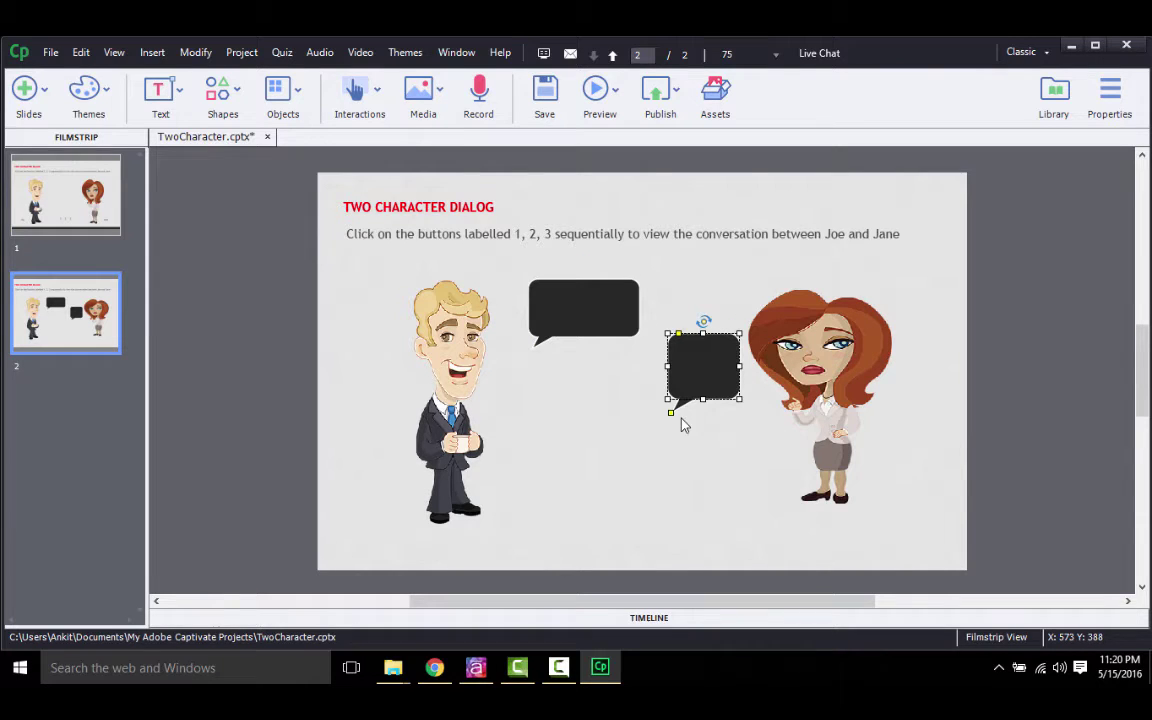
{"action": "left_click_drag", "start_coordinate": [673, 415], "coordinate": [741, 421]}
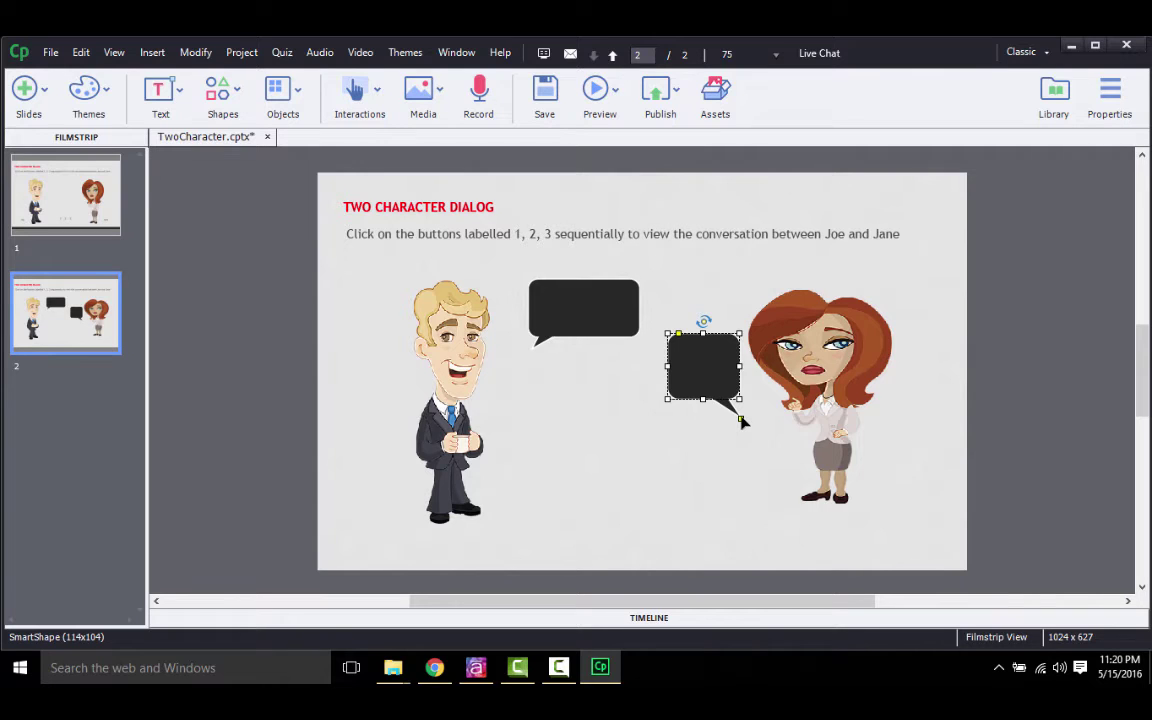
{"action": "left_click_drag", "start_coordinate": [741, 421], "coordinate": [741, 419]}
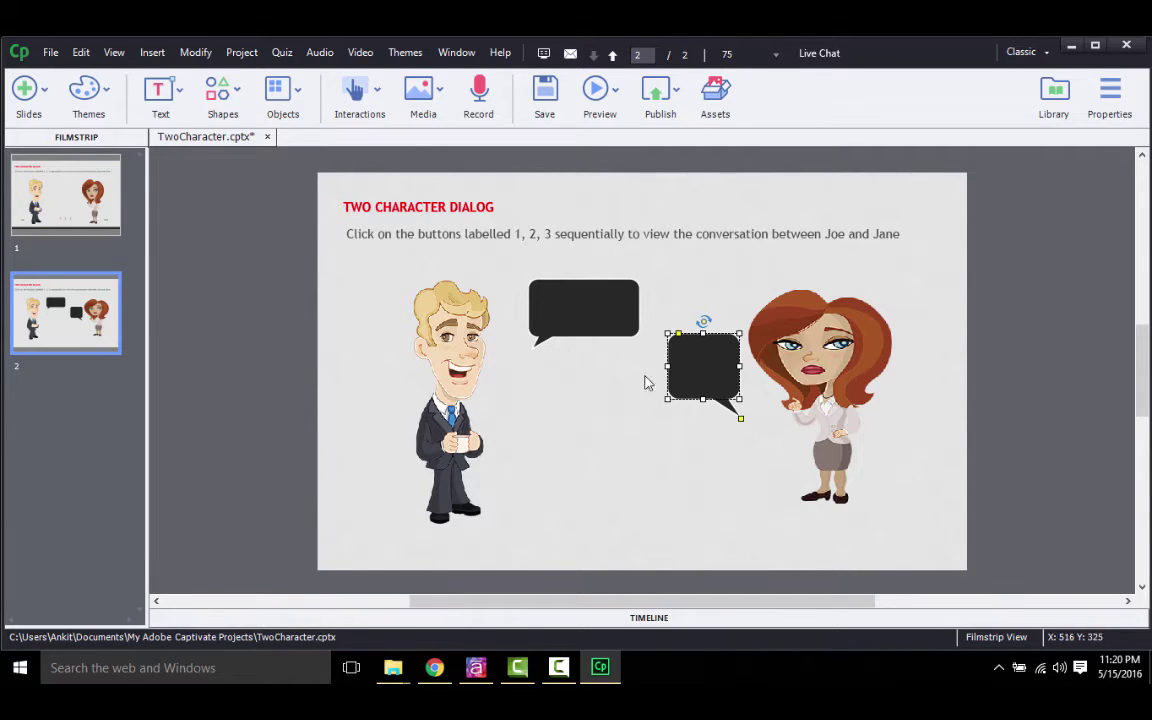
{"action": "left_click", "coordinate": [579, 368]}
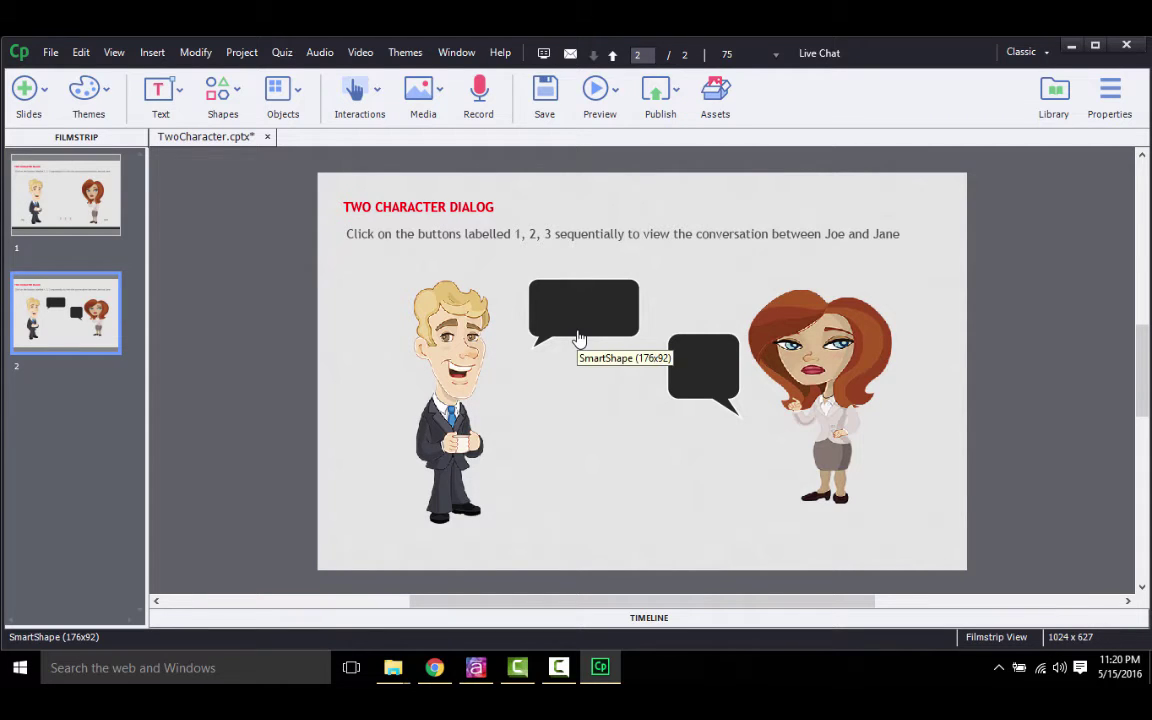
{"action": "left_click", "coordinate": [577, 331]}
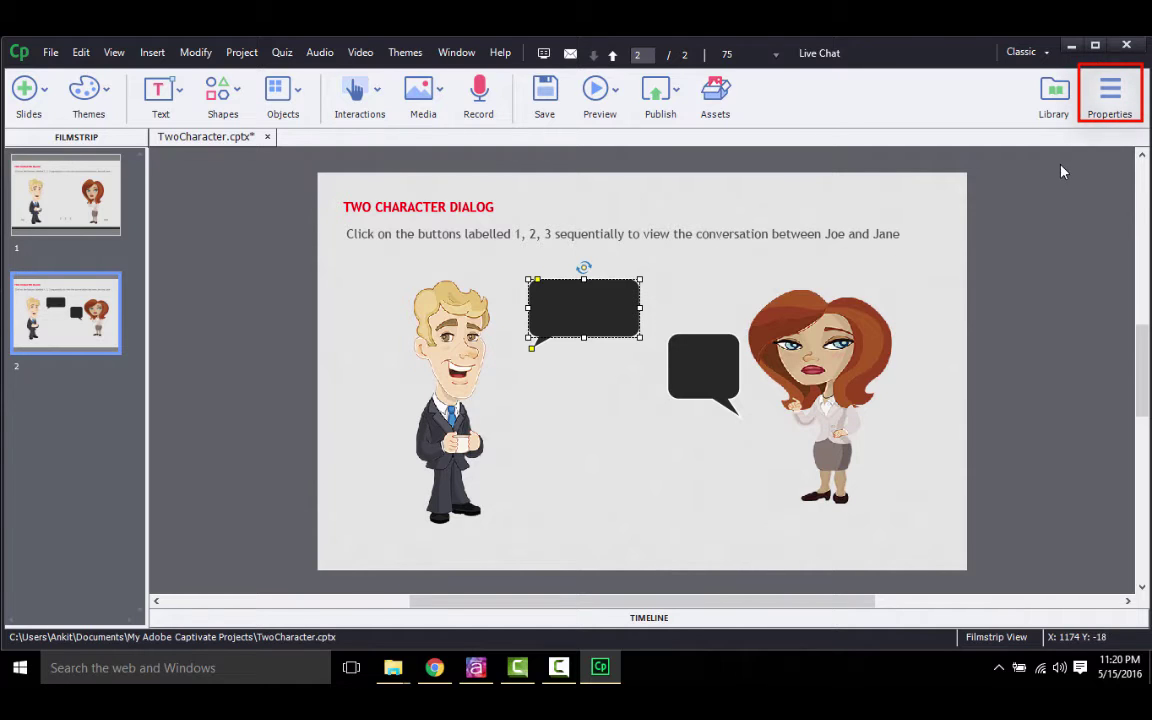
Set Joe's speech bubble to 0% fill opacity and 0 stroke width.
{"action": "left_click", "coordinate": [1109, 95]}
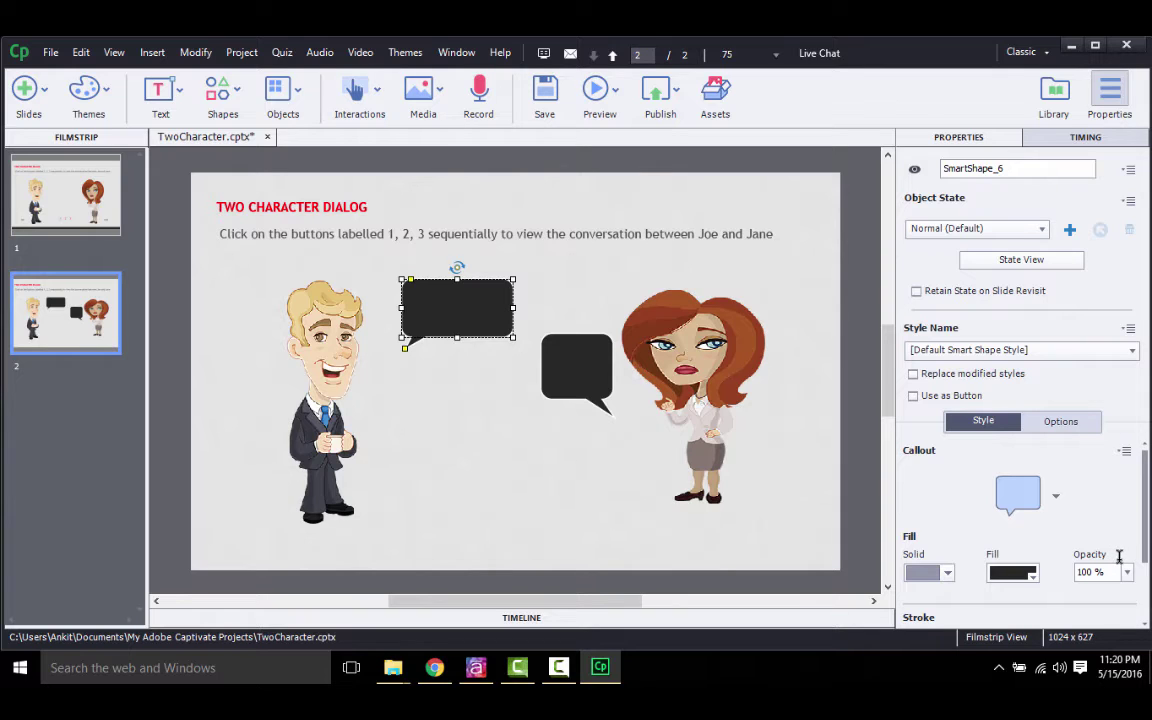
{"action": "scroll", "coordinate": [1130, 512], "scroll_direction": "down", "scroll_amount": 2}
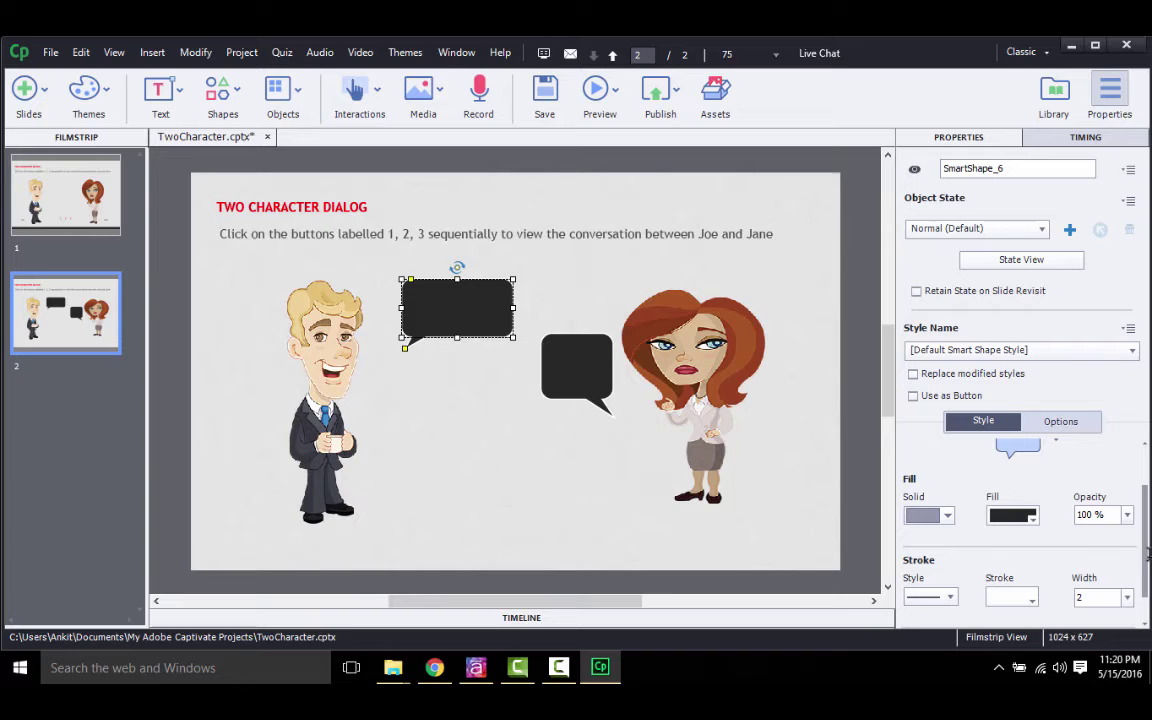
{"action": "left_click", "coordinate": [1127, 514]}
{"action": "left_click", "coordinate": [1105, 306]}
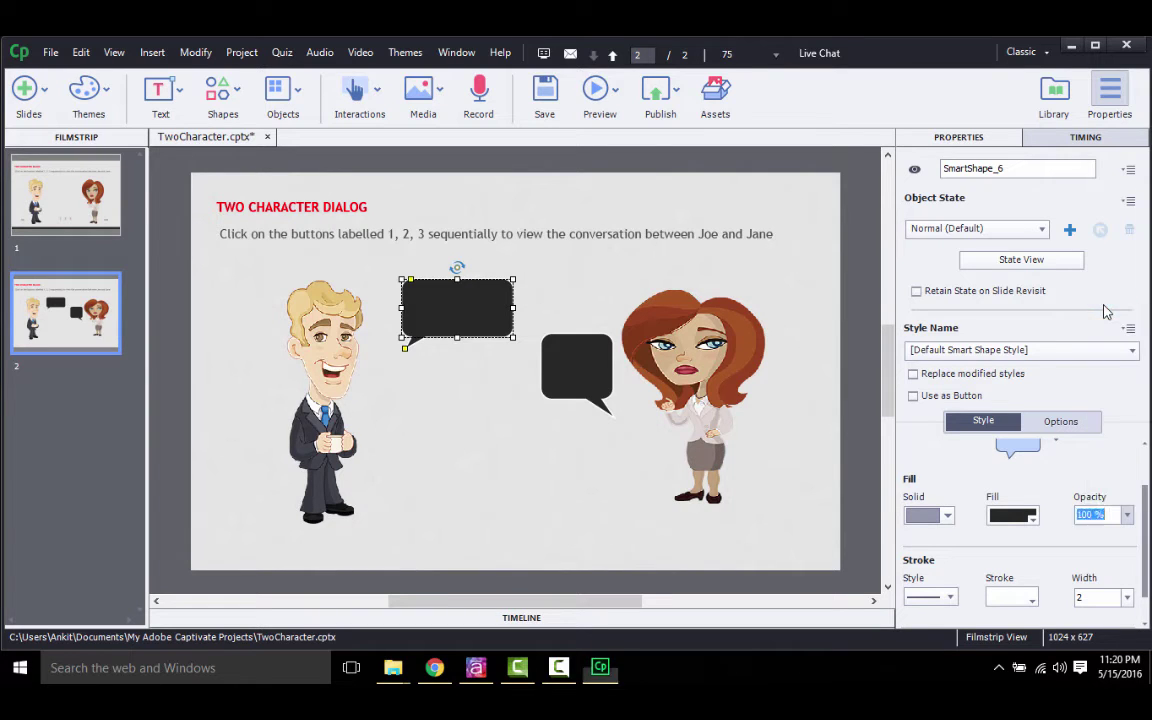
{"action": "left_click", "coordinate": [1126, 597]}
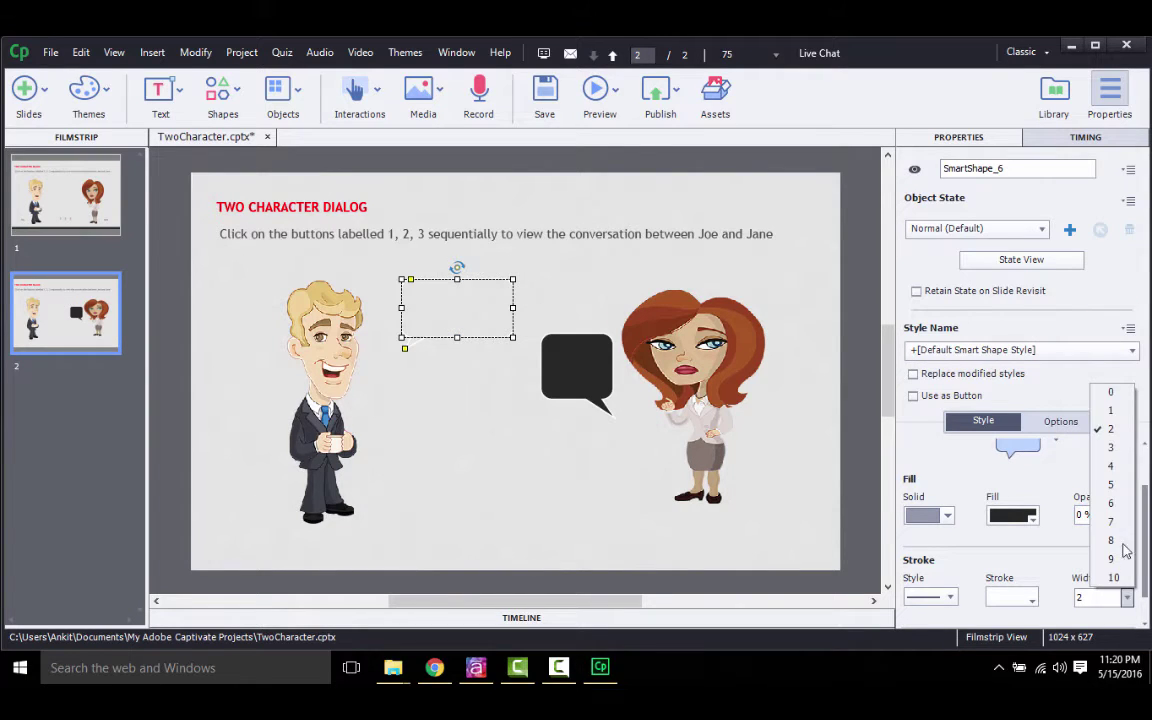
{"action": "left_click", "coordinate": [1113, 391]}
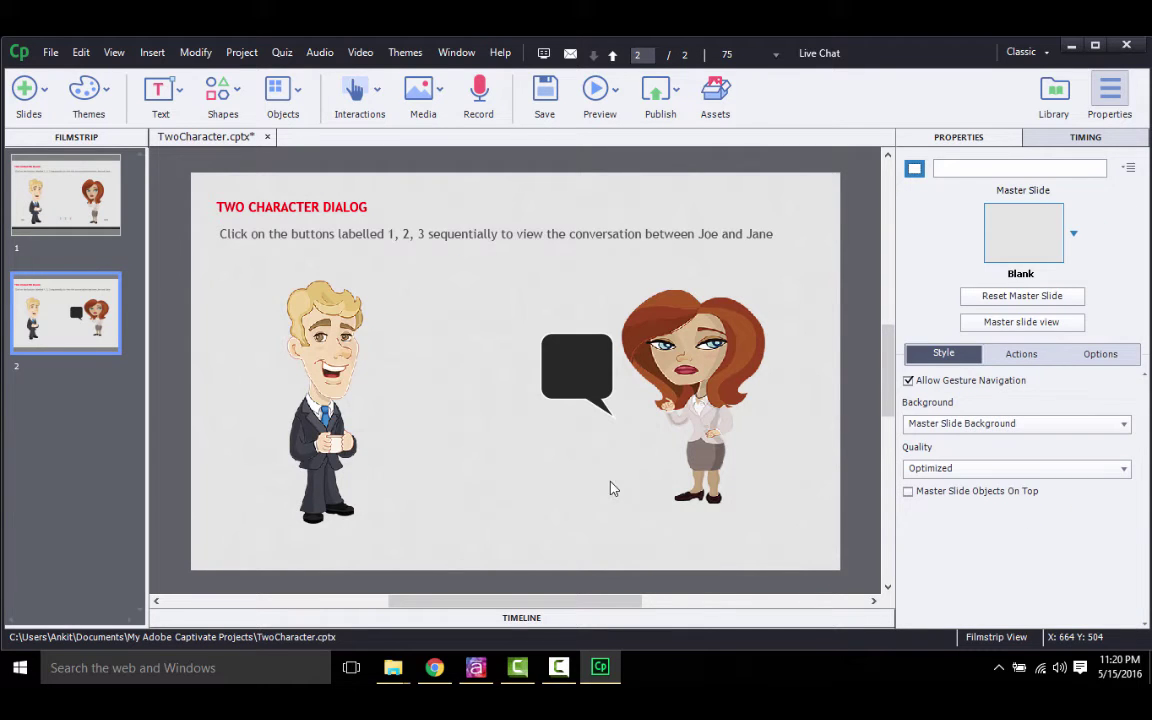
Set Jane's speech bubble to 0% fill opacity and 0 stroke width.
{"action": "left_click", "coordinate": [599, 410]}
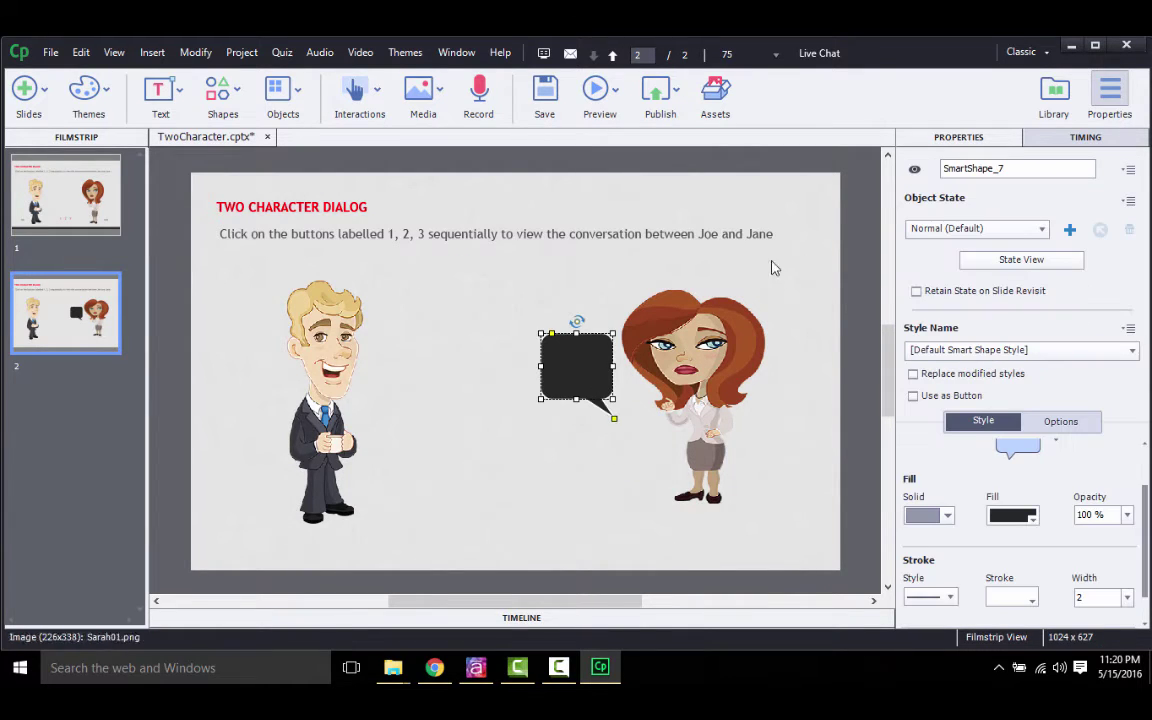
{"action": "left_click", "coordinate": [1127, 514]}
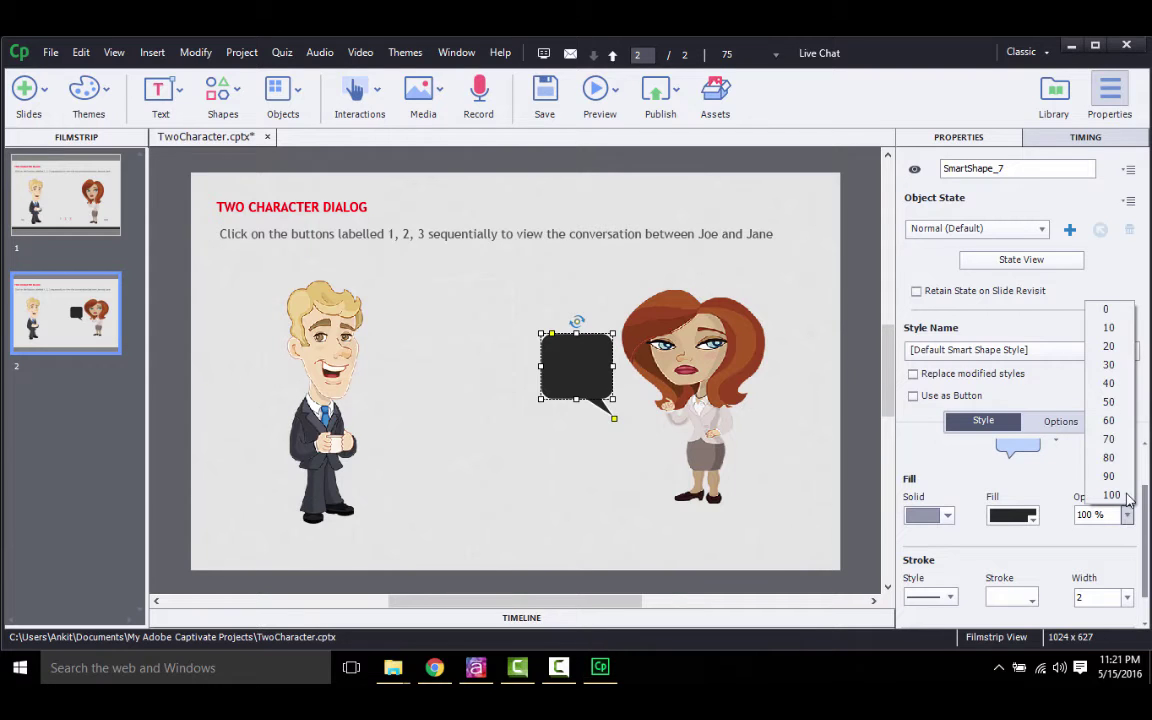
{"action": "left_click", "coordinate": [1115, 310]}
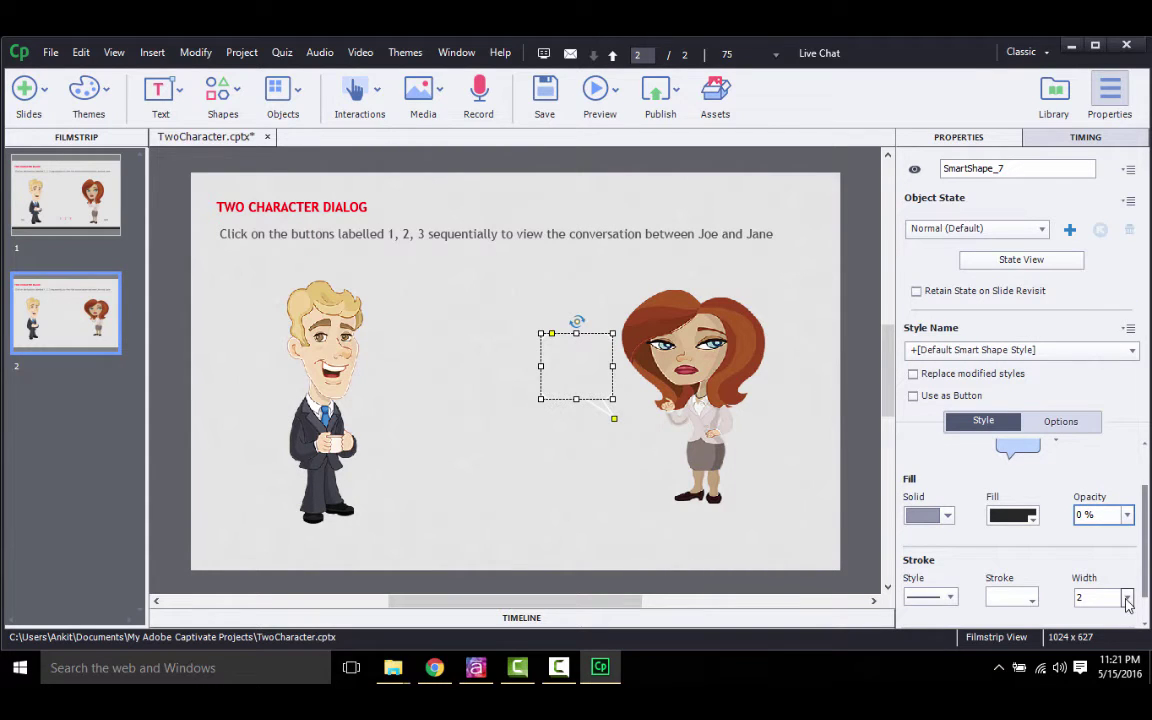
{"action": "left_click", "coordinate": [1127, 598]}
{"action": "left_click", "coordinate": [1121, 404]}
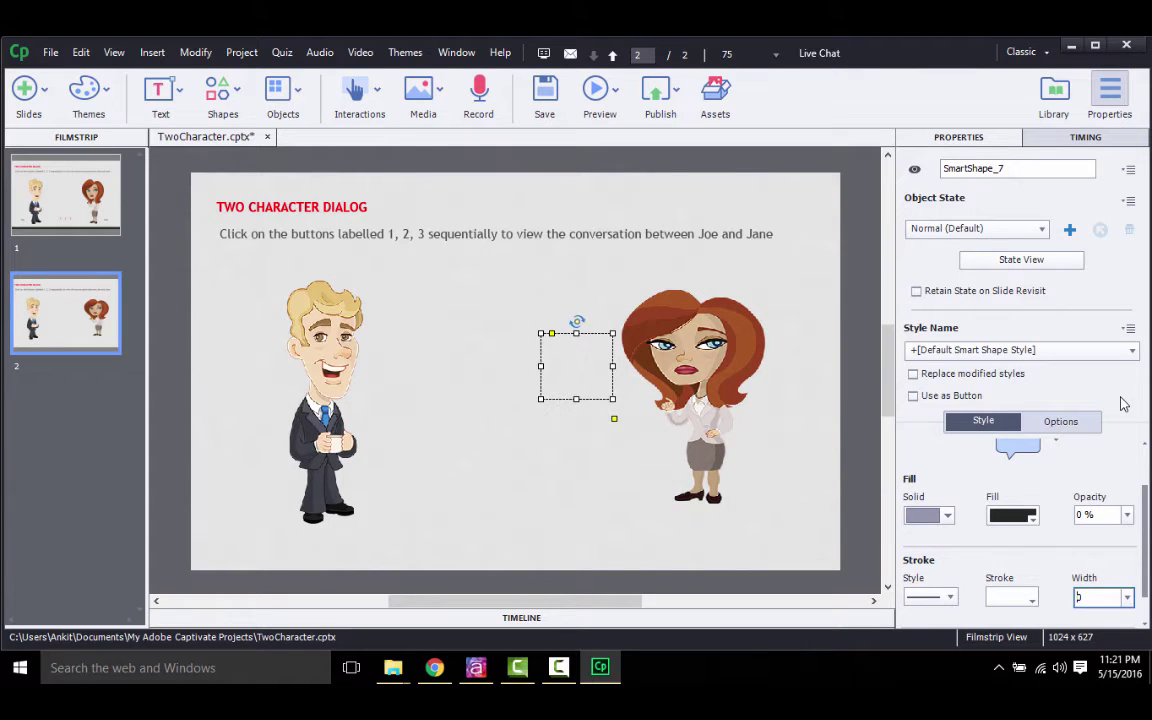
{"action": "left_click", "coordinate": [657, 496]}
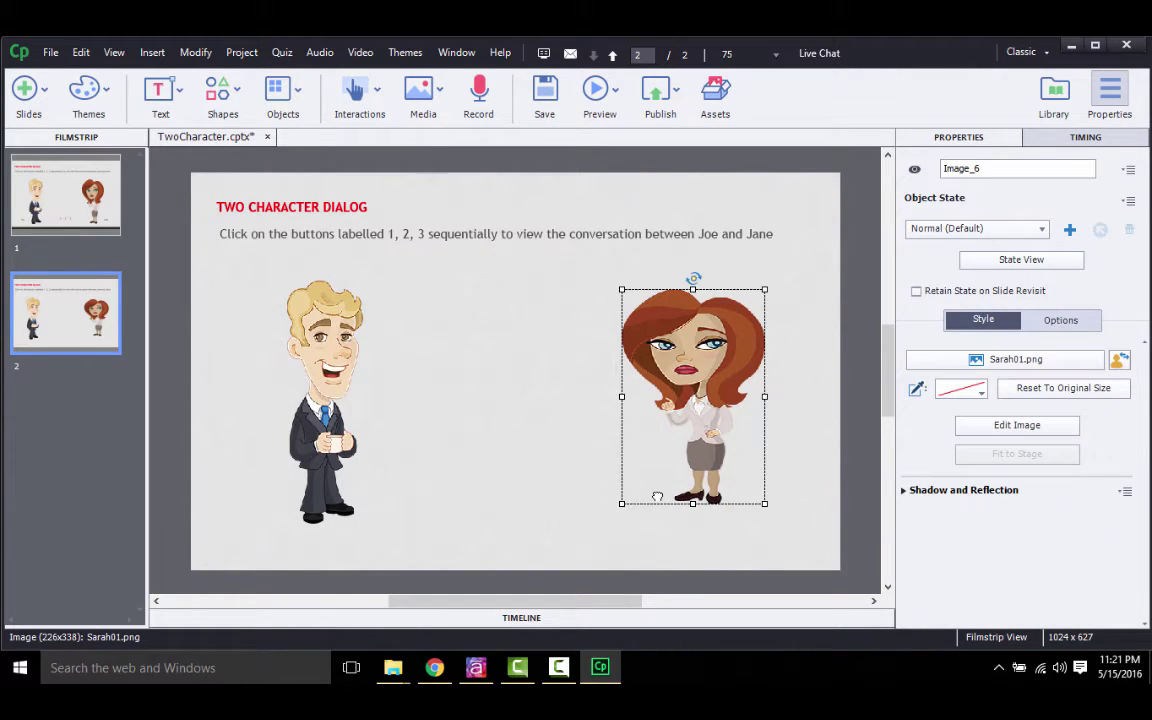
{"action": "left_click", "coordinate": [531, 507]}
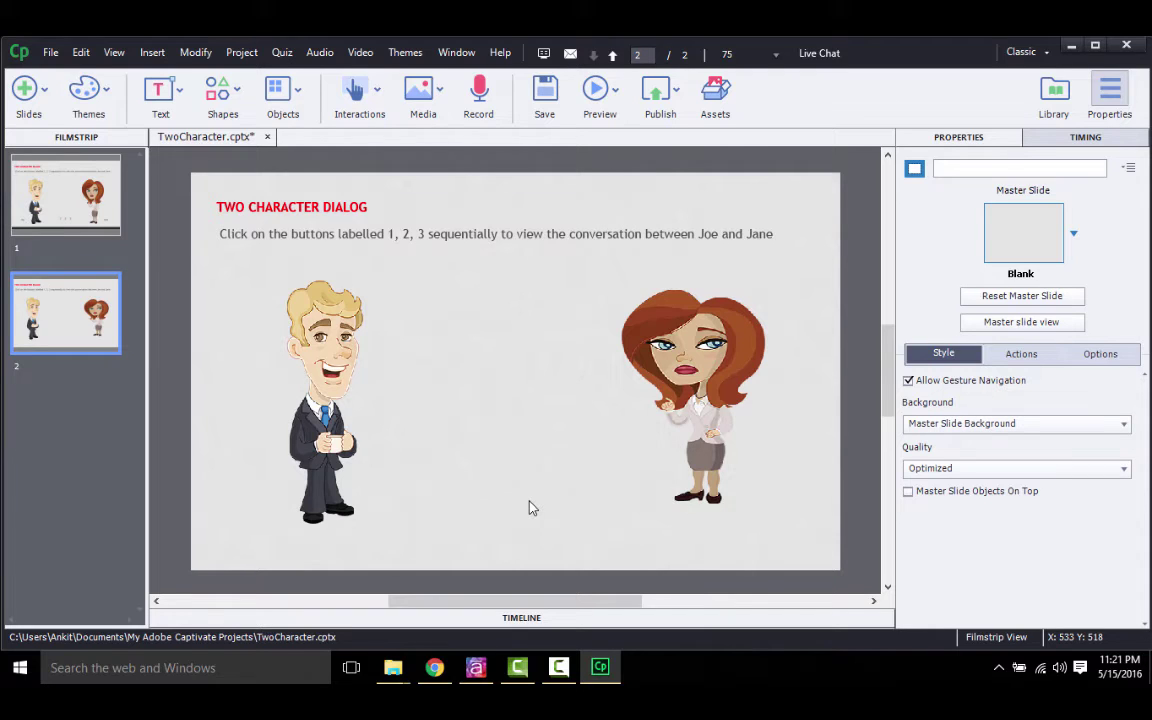
Add a new state named 'secondscene' to Joe's invisible speech bubble.
{"action": "left_click", "coordinate": [500, 330]}
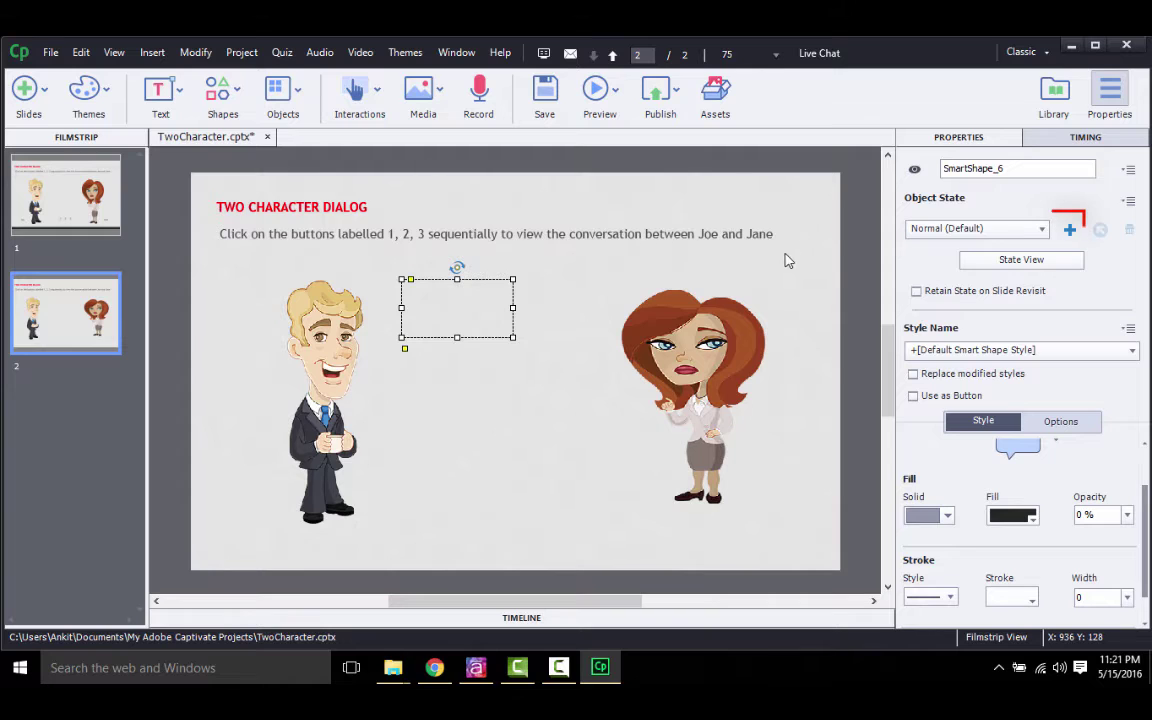
{"action": "left_click", "coordinate": [1069, 230]}
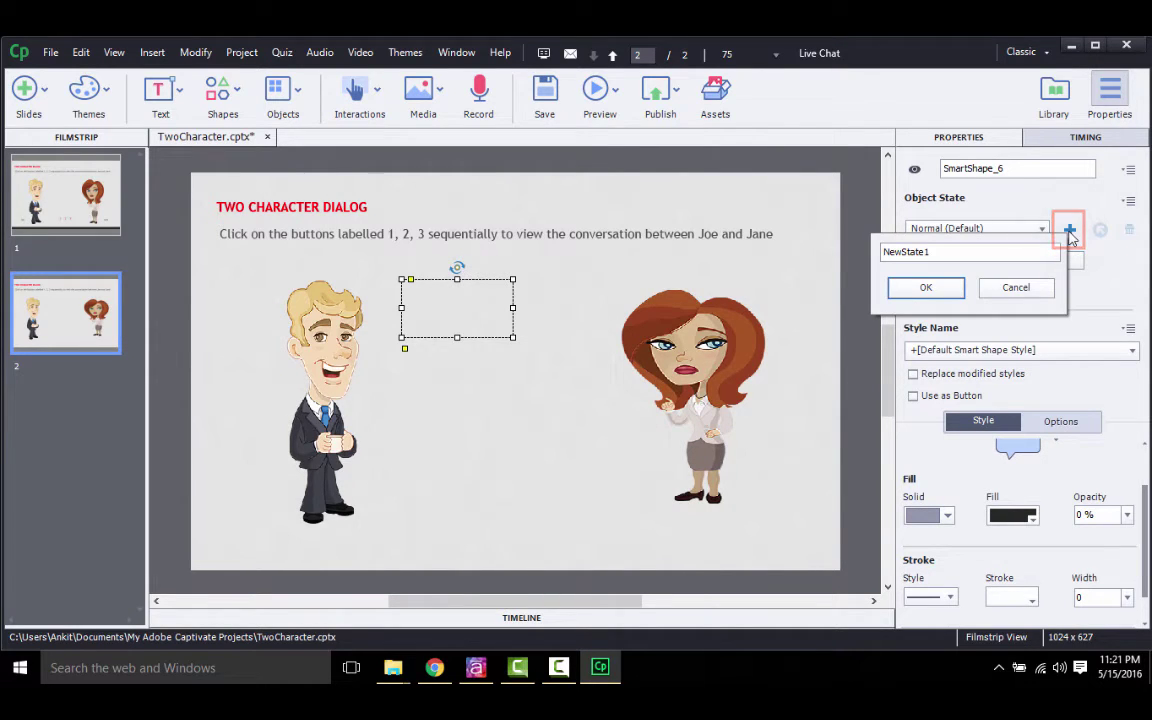
{"action": "double_click", "coordinate": [967, 247]}
{"action": "type", "text": "seco"}
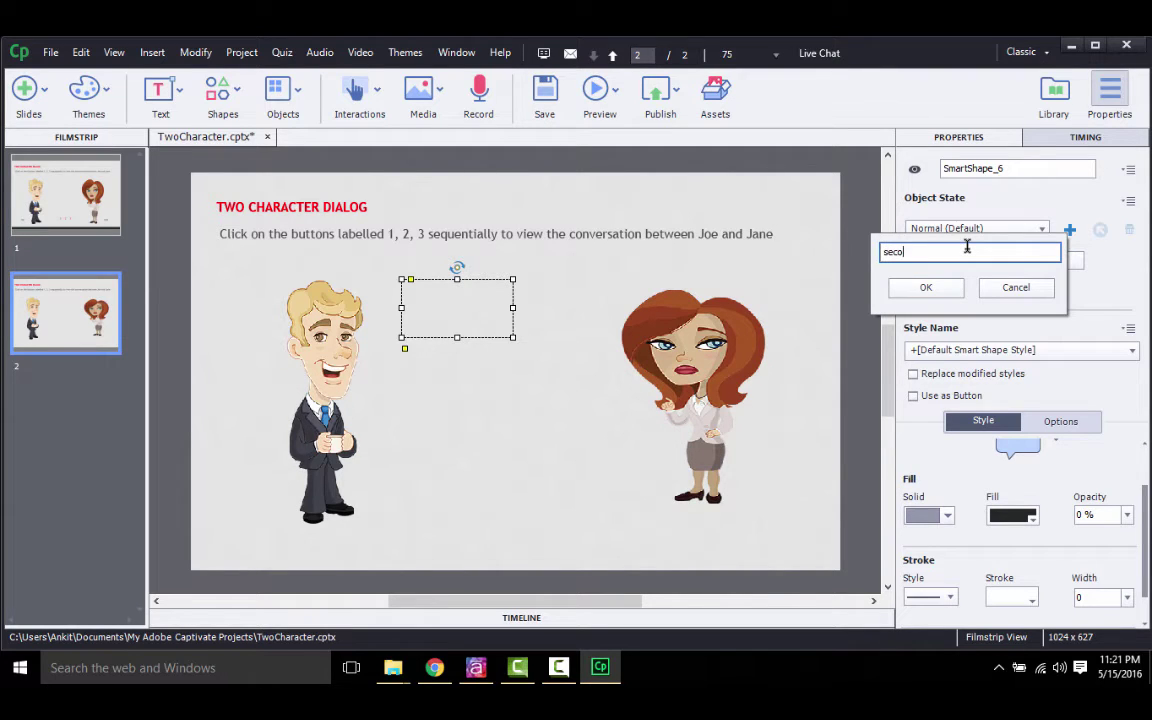
{"action": "type", "text": "ndscene"}
{"action": "left_click", "coordinate": [924, 288]}
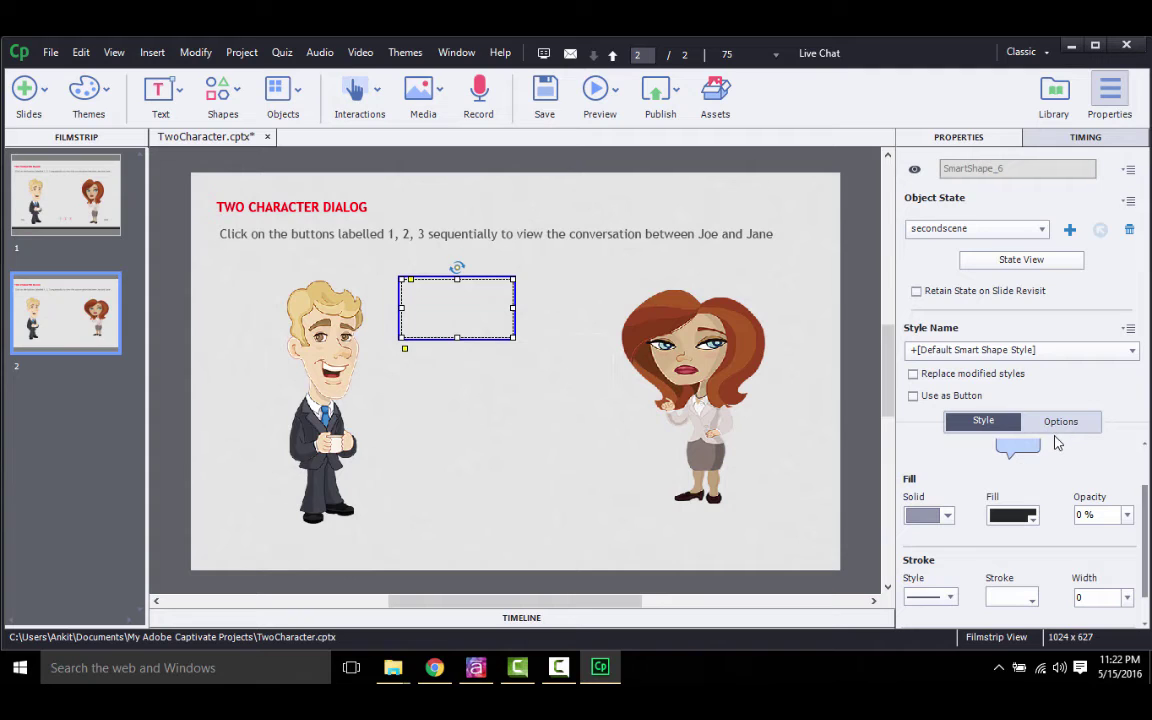
Give the secondscene state a light-blue fill at 40% opacity and edit its text.
{"action": "left_click", "coordinate": [1033, 517]}
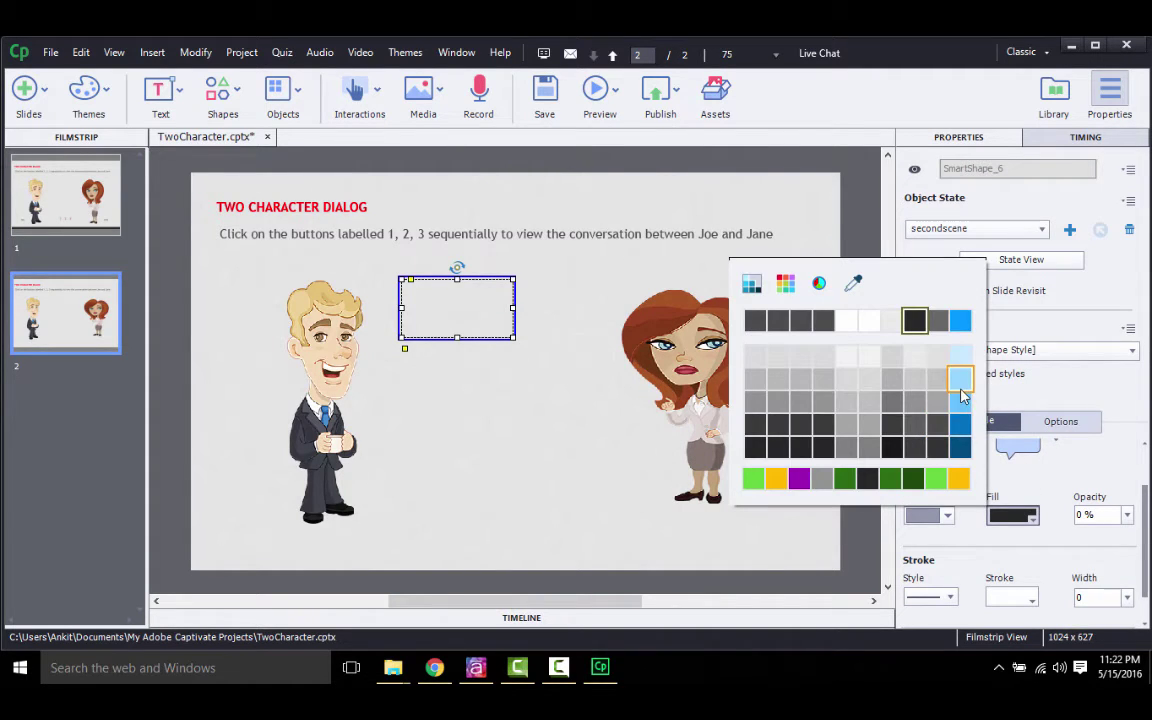
{"action": "left_click", "coordinate": [959, 382]}
{"action": "left_click", "coordinate": [1127, 515]}
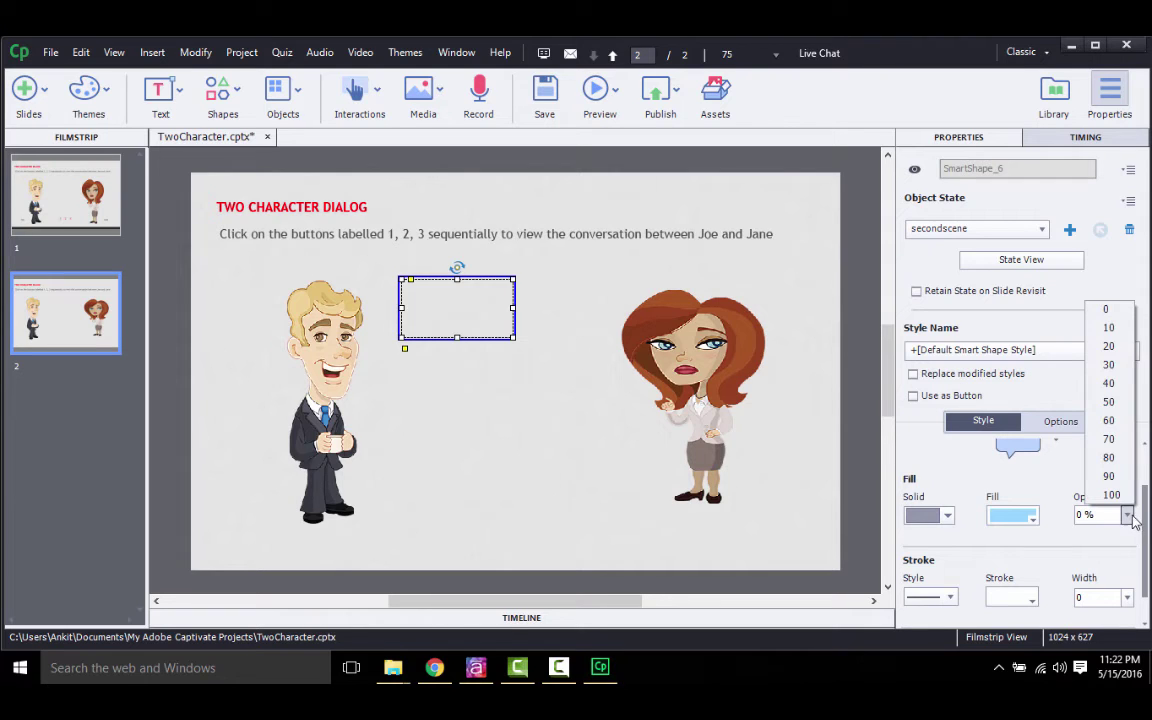
{"action": "left_click", "coordinate": [1108, 383]}
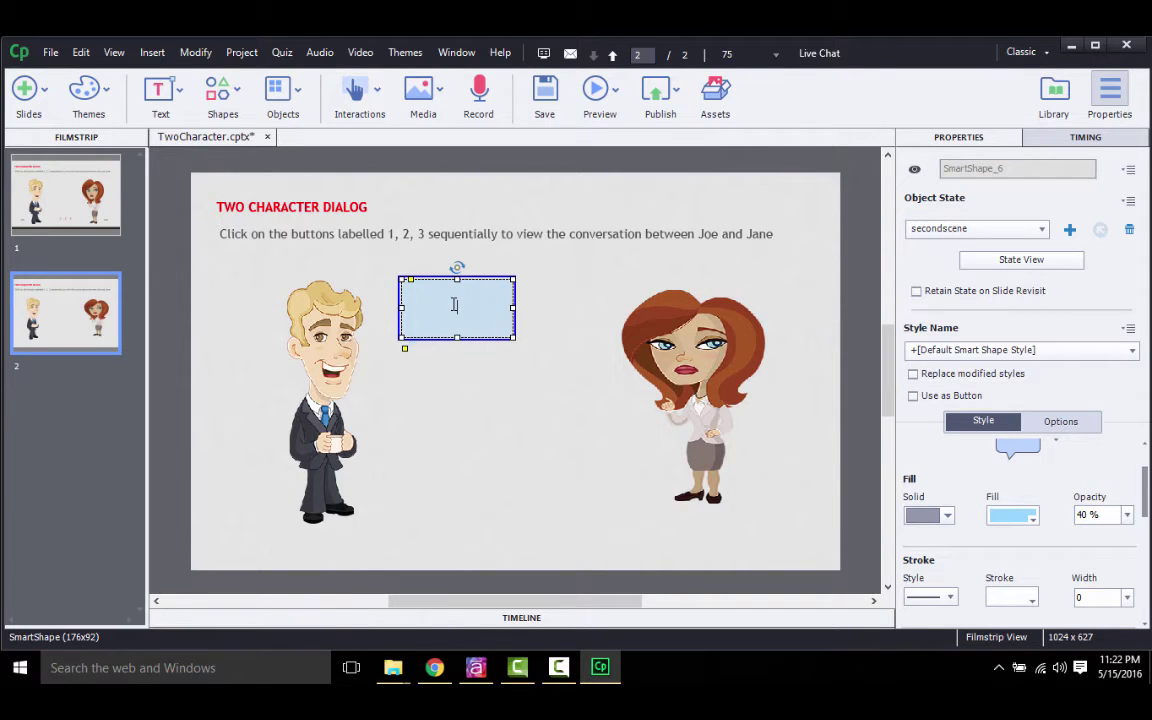
{"action": "double_click", "coordinate": [454, 305]}
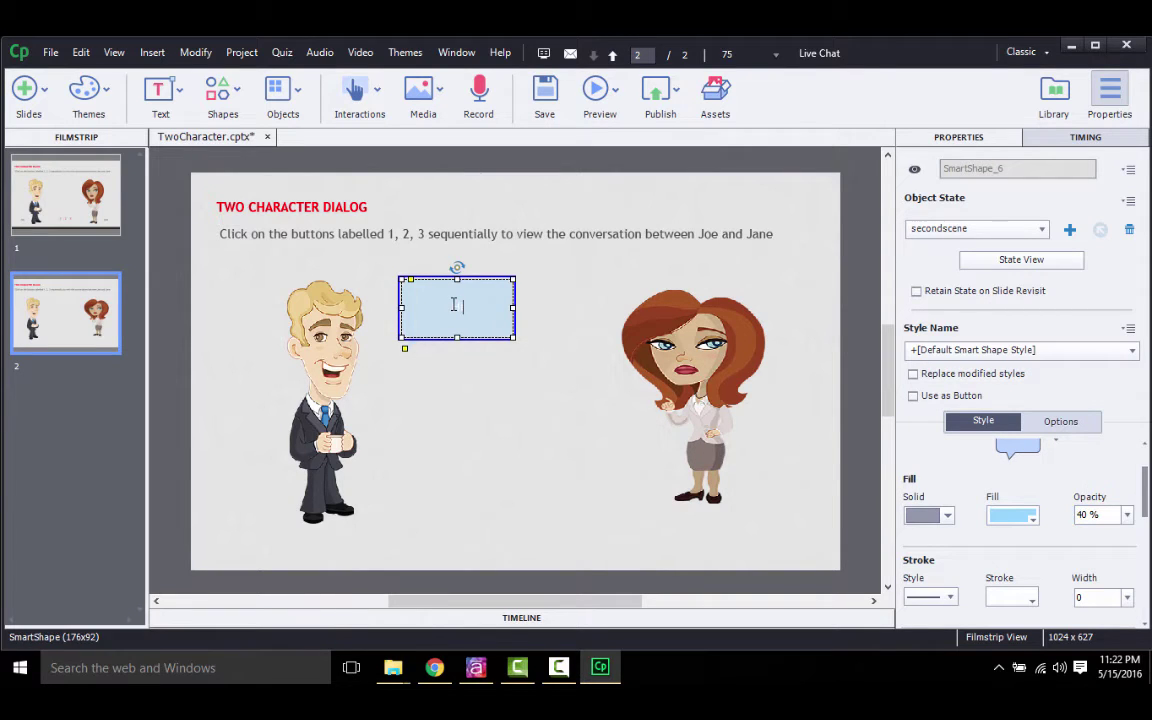
{"action": "left_click", "coordinate": [447, 383]}
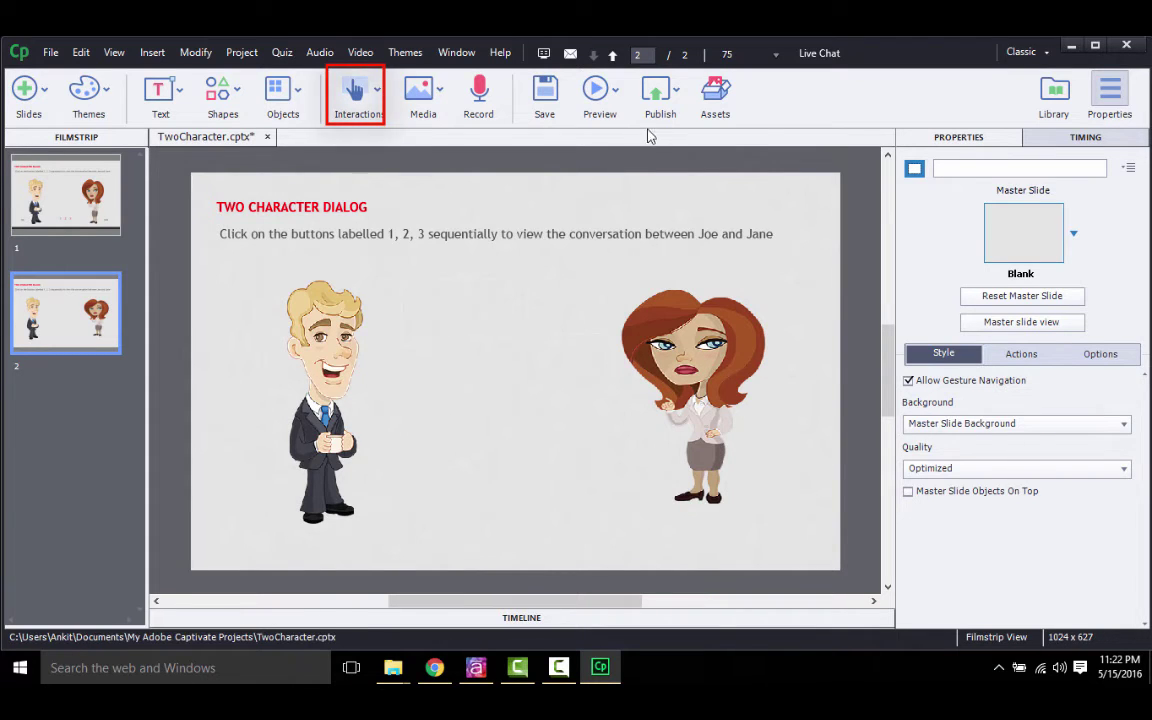
Insert a new button on slide 2 and place it beside Joe.
{"action": "left_click", "coordinate": [381, 100]}
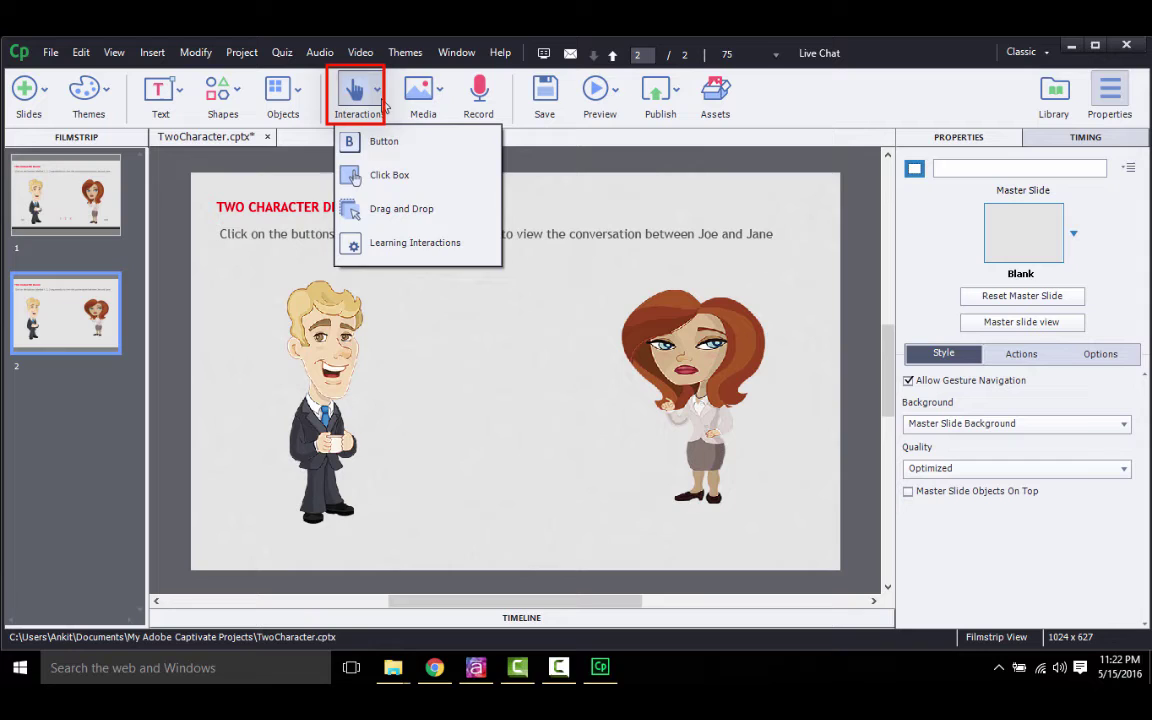
{"action": "left_click", "coordinate": [383, 141]}
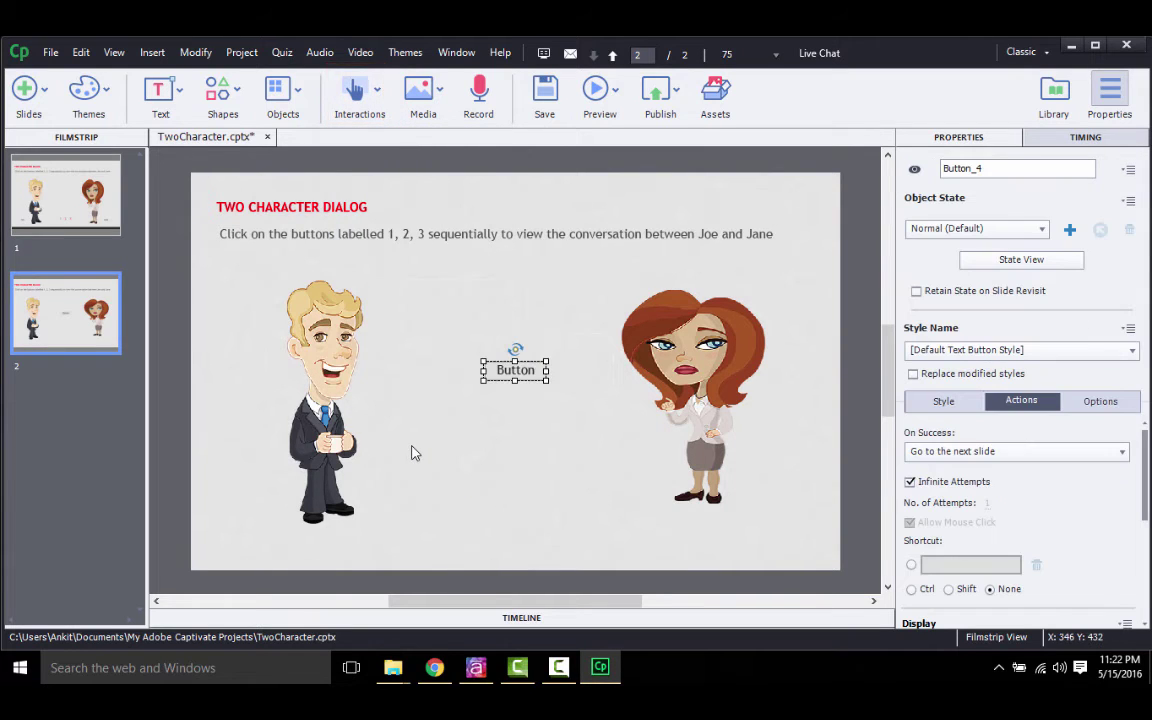
{"action": "left_click_drag", "start_coordinate": [521, 367], "coordinate": [441, 471]}
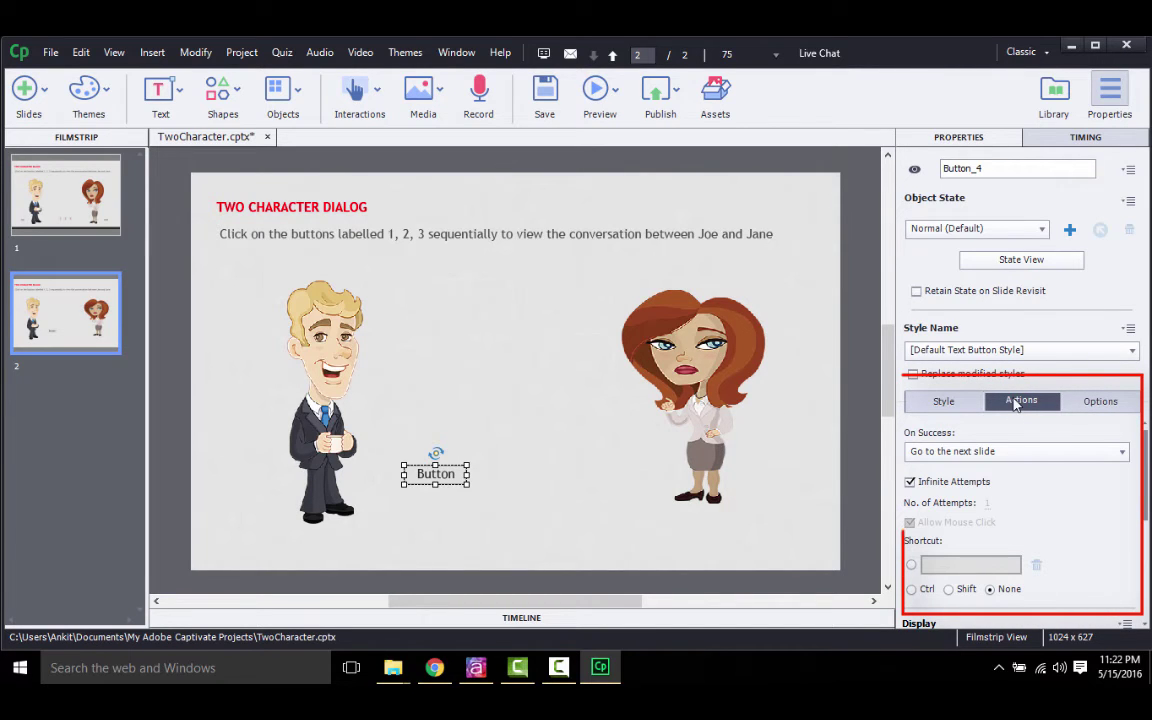
Set the button's On Success to change SmartShape_6's state, with Continue Playing the Project unchecked.
{"action": "mouse_move", "coordinate": [1148, 485]}
{"action": "left_mouse_down"}
{"action": "mouse_move", "coordinate": [1148, 549]}
{"action": "mouse_move", "coordinate": [1148, 470]}
{"action": "left_mouse_up"}
{"action": "left_click", "coordinate": [1086, 453]}
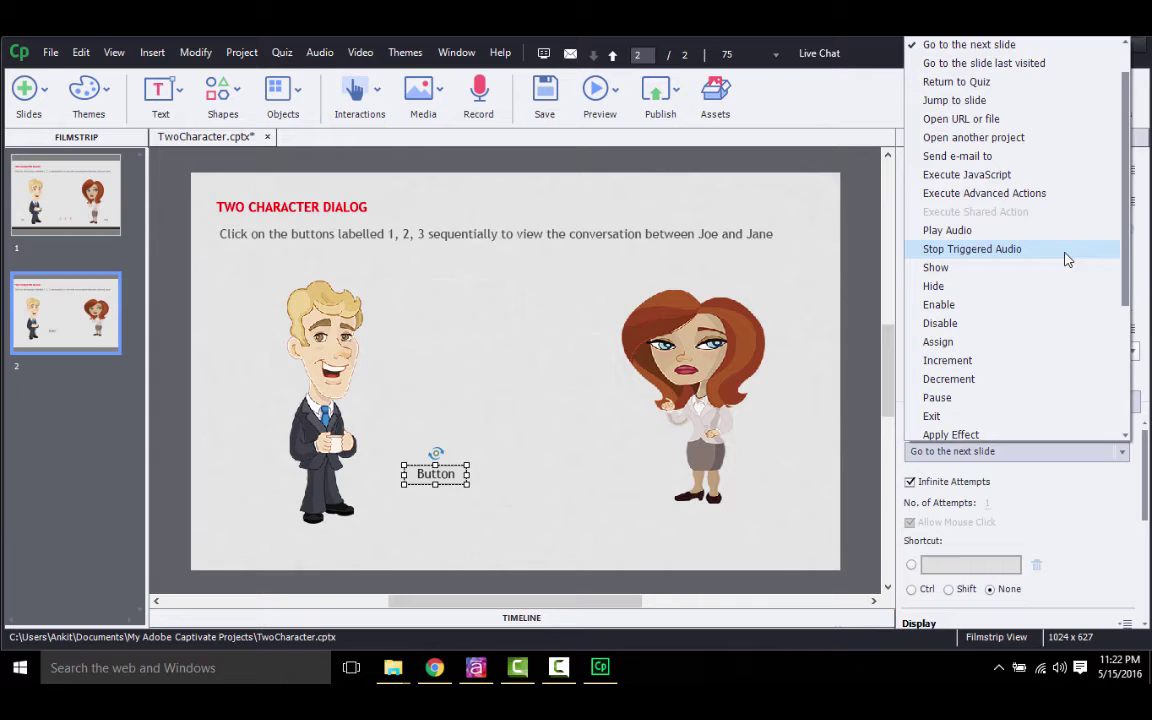
{"action": "scroll", "coordinate": [1060, 240], "scroll_direction": "down", "scroll_amount": 4}
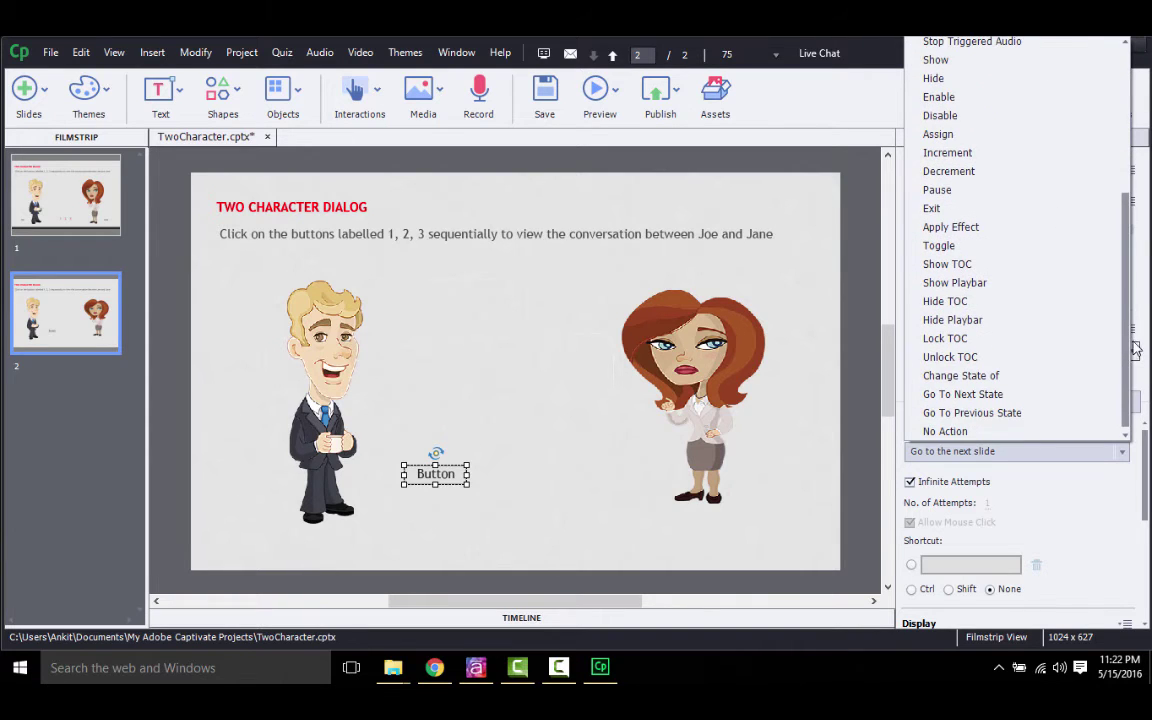
{"action": "left_click", "coordinate": [1049, 379]}
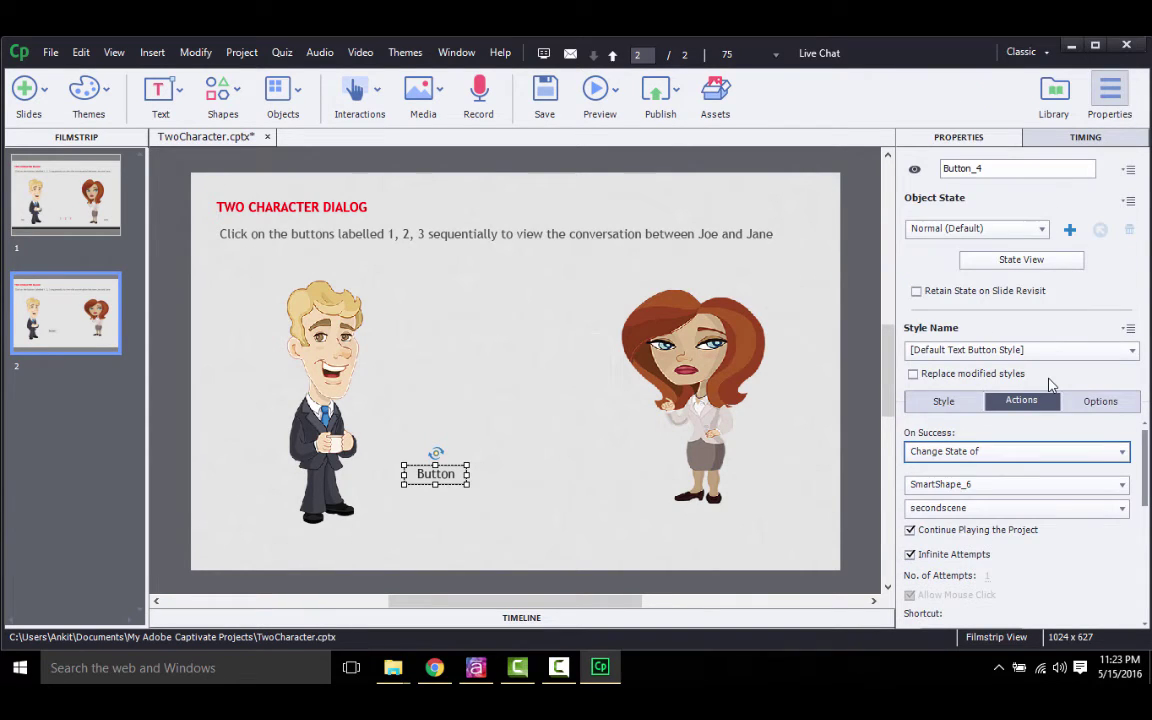
{"action": "left_click", "coordinate": [1043, 485]}
{"action": "left_click", "coordinate": [1040, 505]}
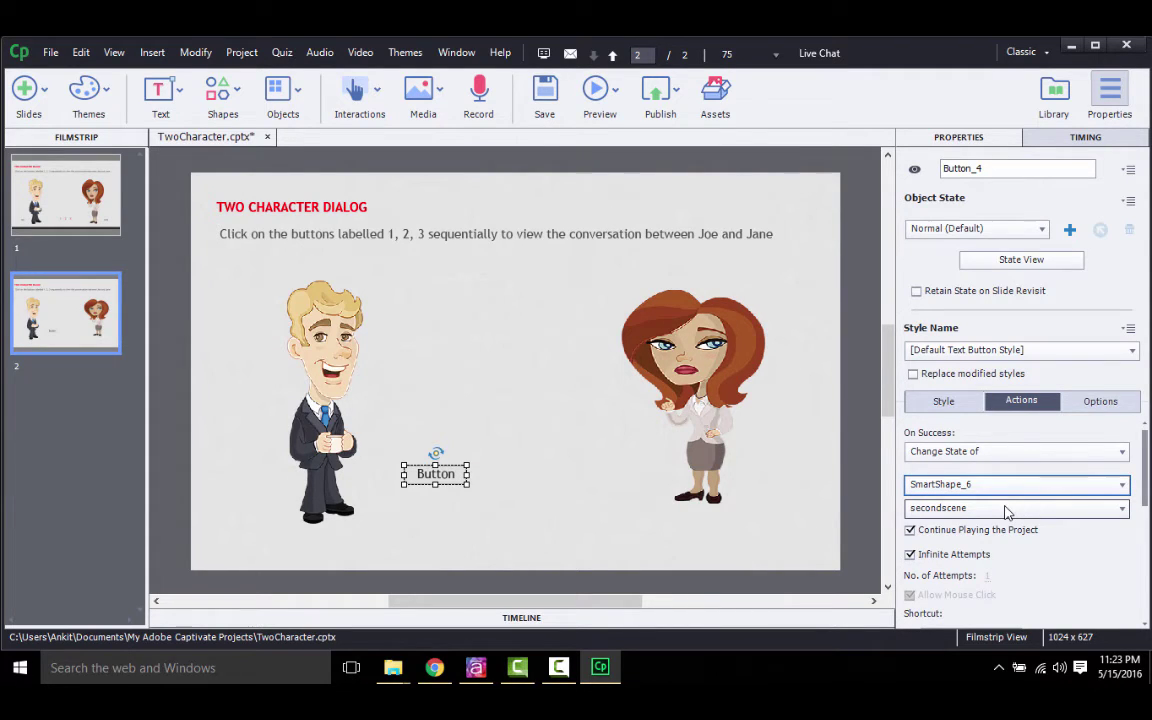
{"action": "left_click", "coordinate": [911, 531]}
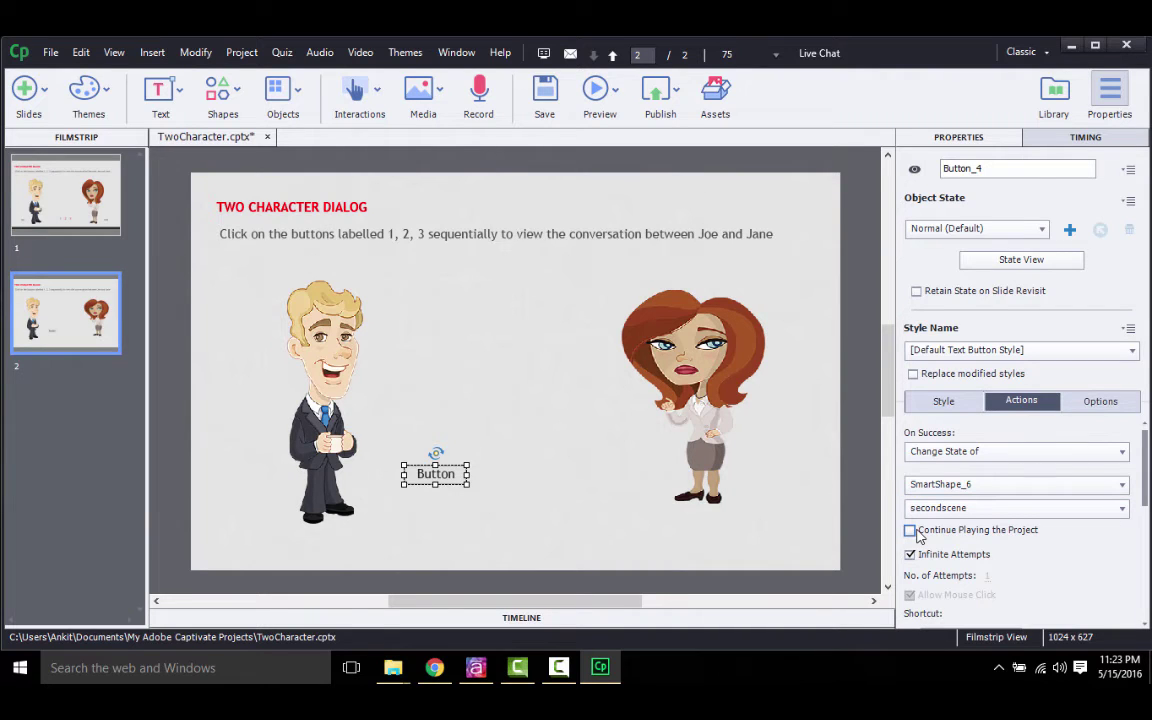
{"action": "left_click", "coordinate": [604, 110]}
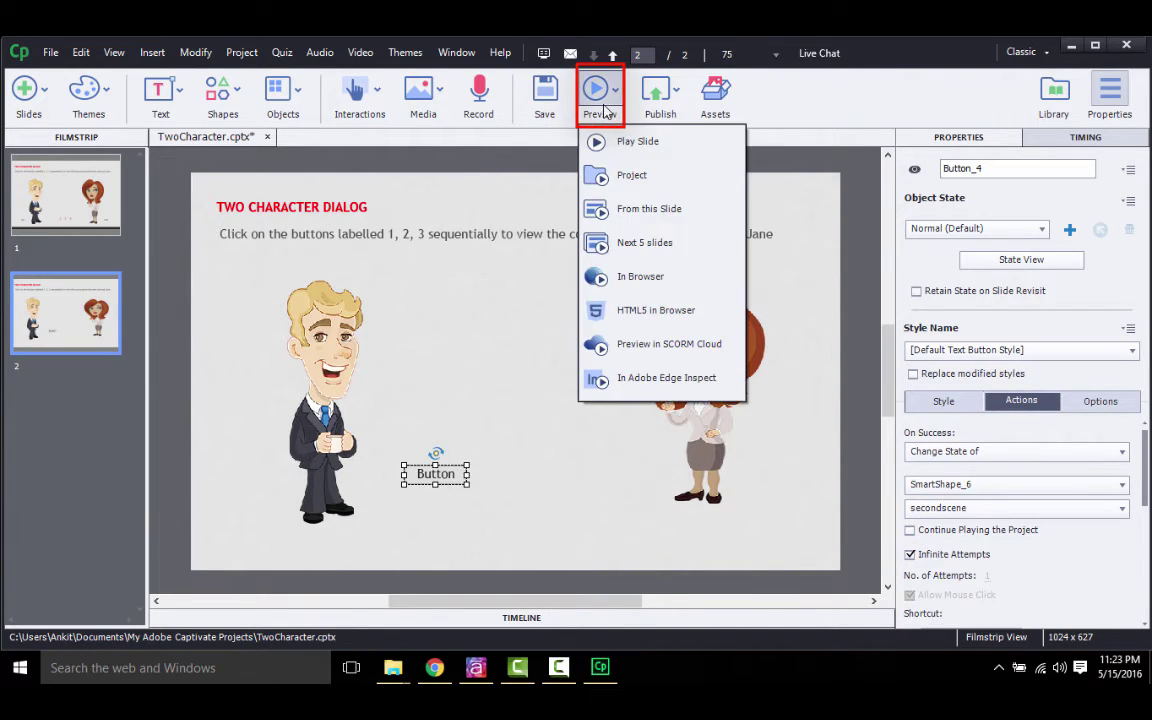
{"action": "left_click", "coordinate": [620, 212]}
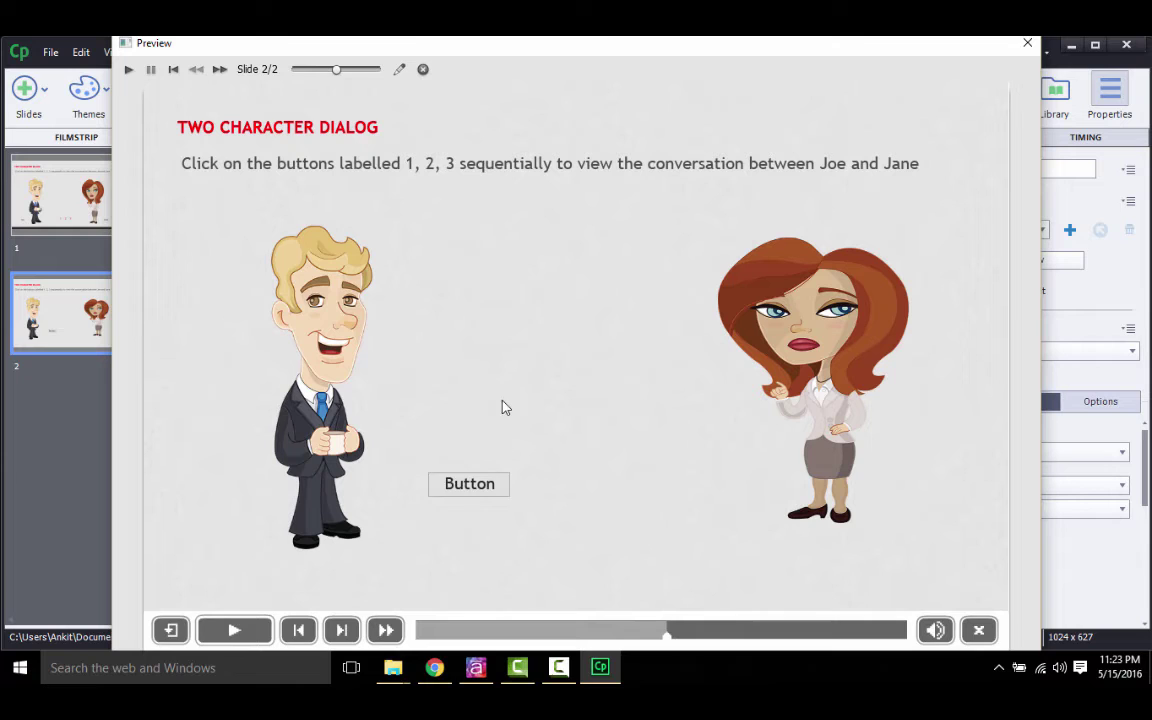
{"action": "left_click", "coordinate": [476, 488]}
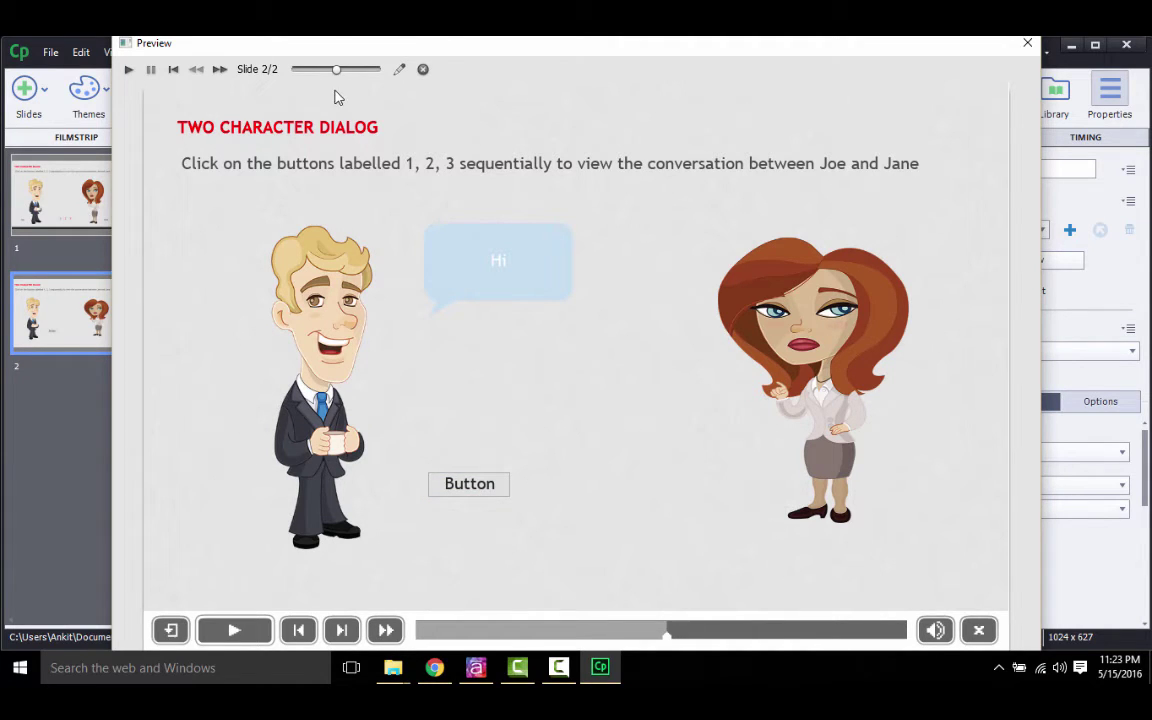
{"action": "left_click", "coordinate": [1028, 45]}
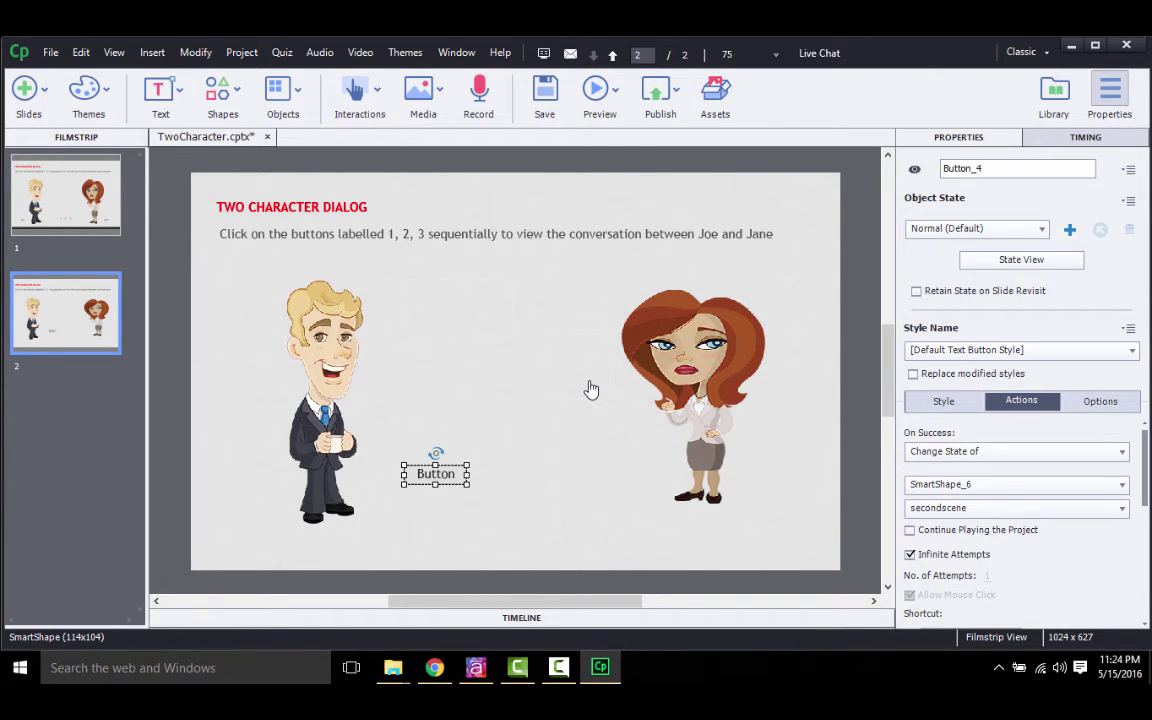
Add a new state named 'thirdscene' to SmartShape_7 beside Jane.
{"action": "left_click", "coordinate": [590, 384]}
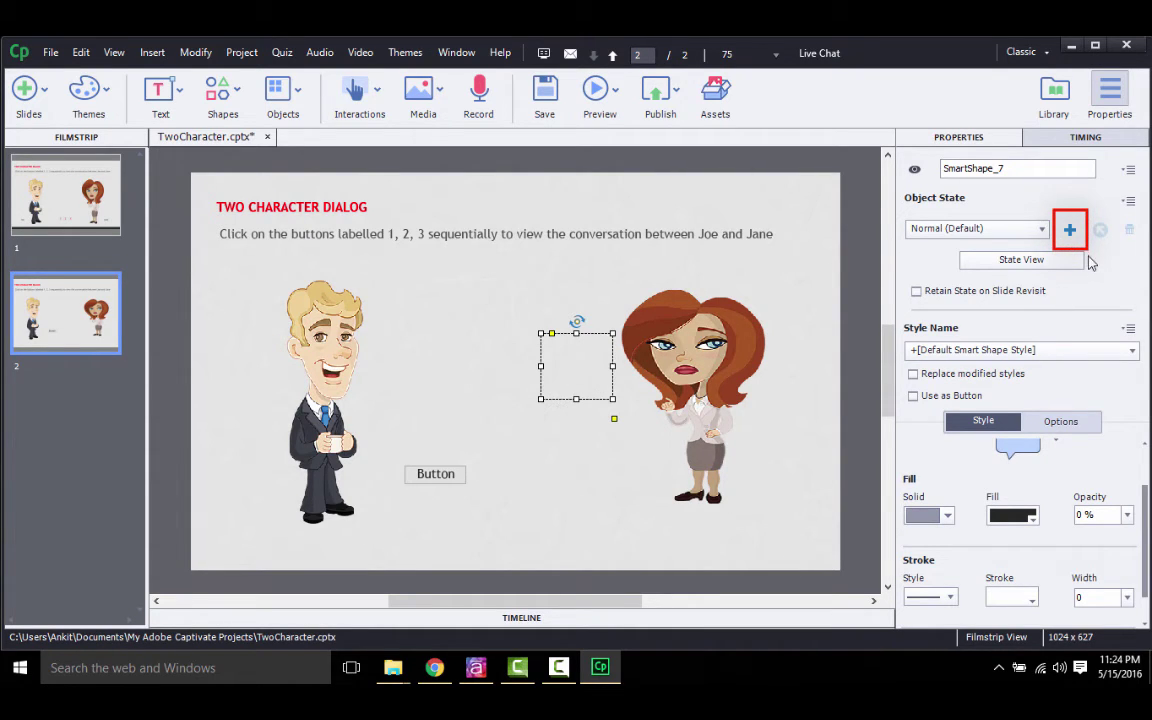
{"action": "left_click", "coordinate": [1070, 232]}
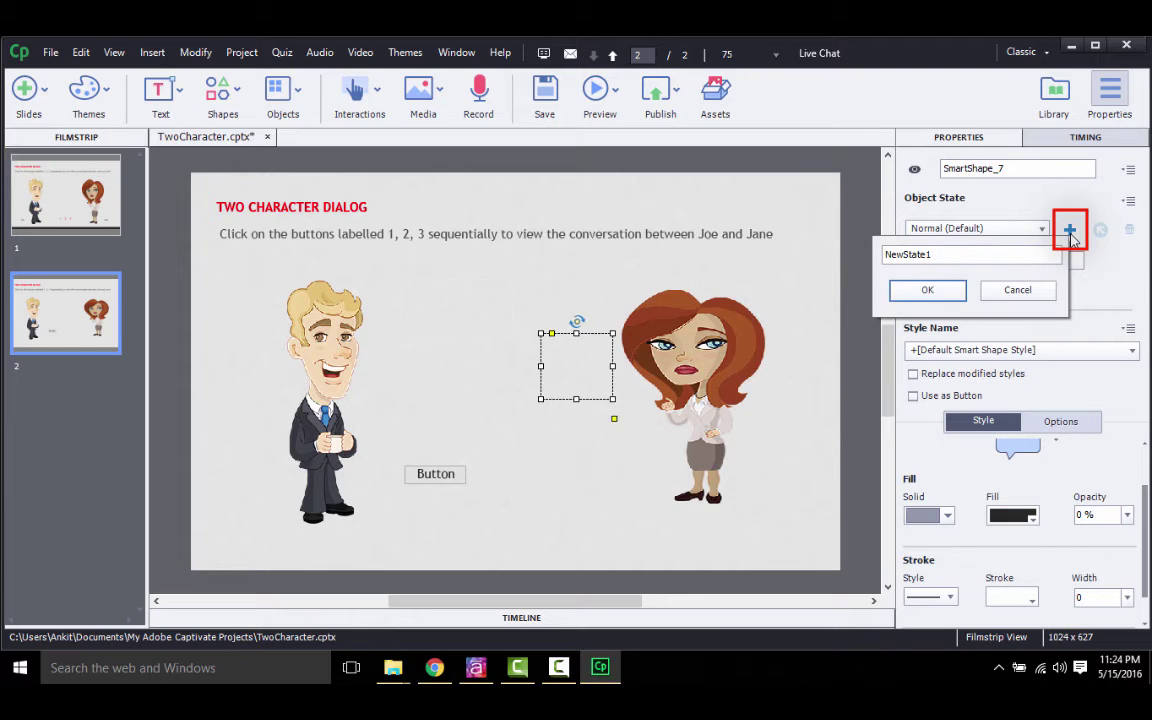
{"action": "double_click", "coordinate": [970, 251]}
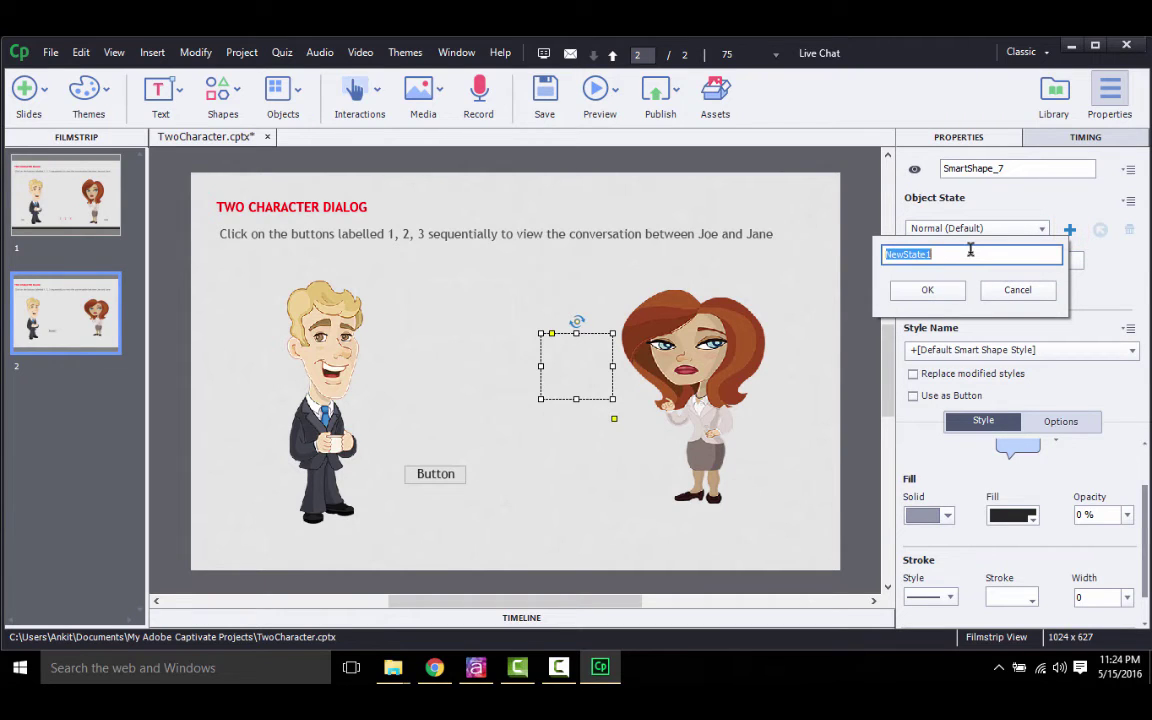
{"action": "type", "text": "thirdscene"}
{"action": "key", "text": "Return"}
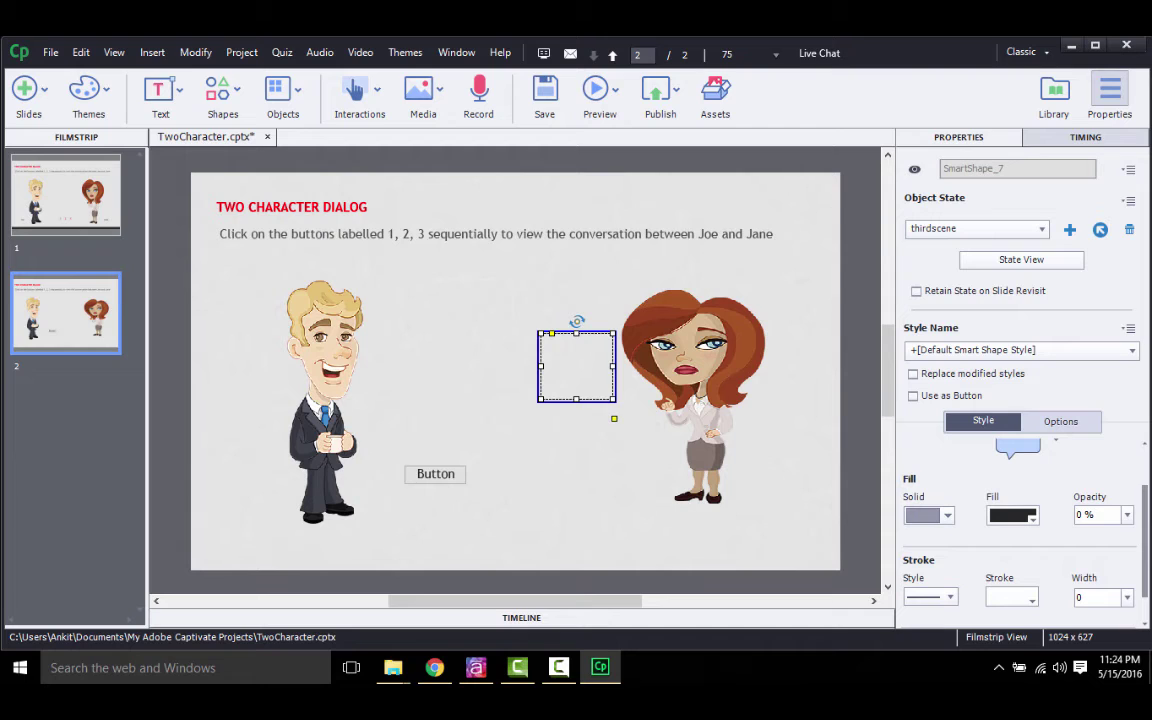
Give the thirdscene state a light-blue fill at 50% opacity and type 'H' into it.
{"action": "left_click", "coordinate": [1012, 515]}
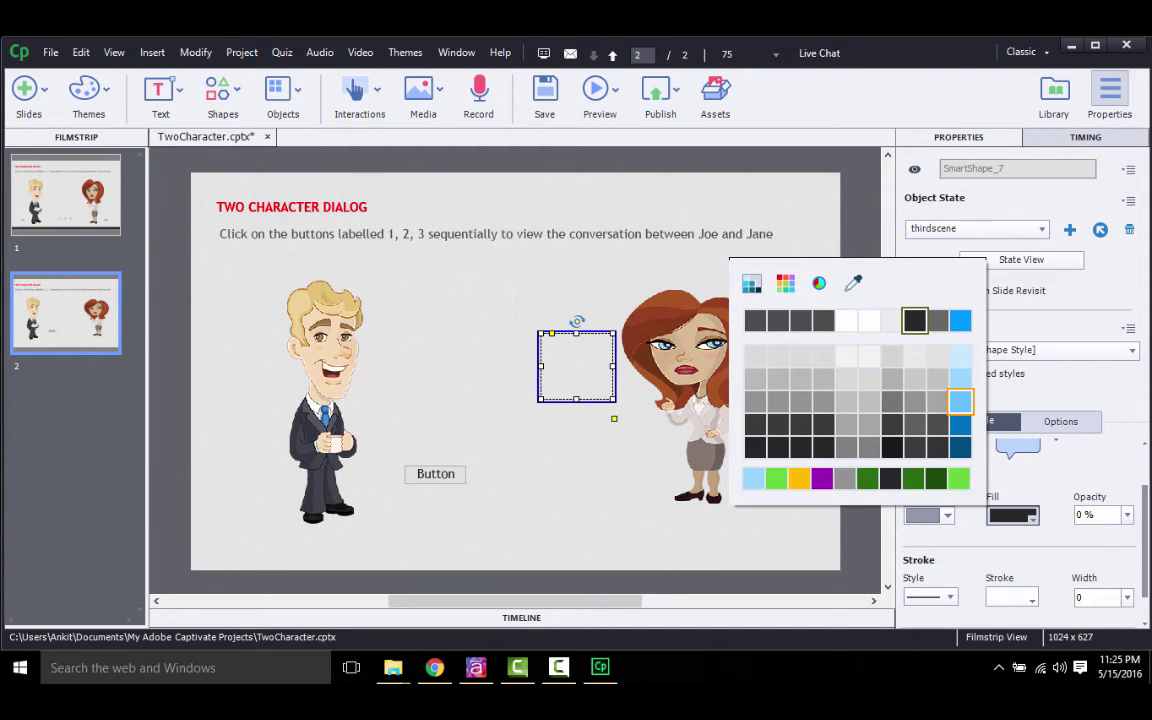
{"action": "left_click", "coordinate": [960, 401]}
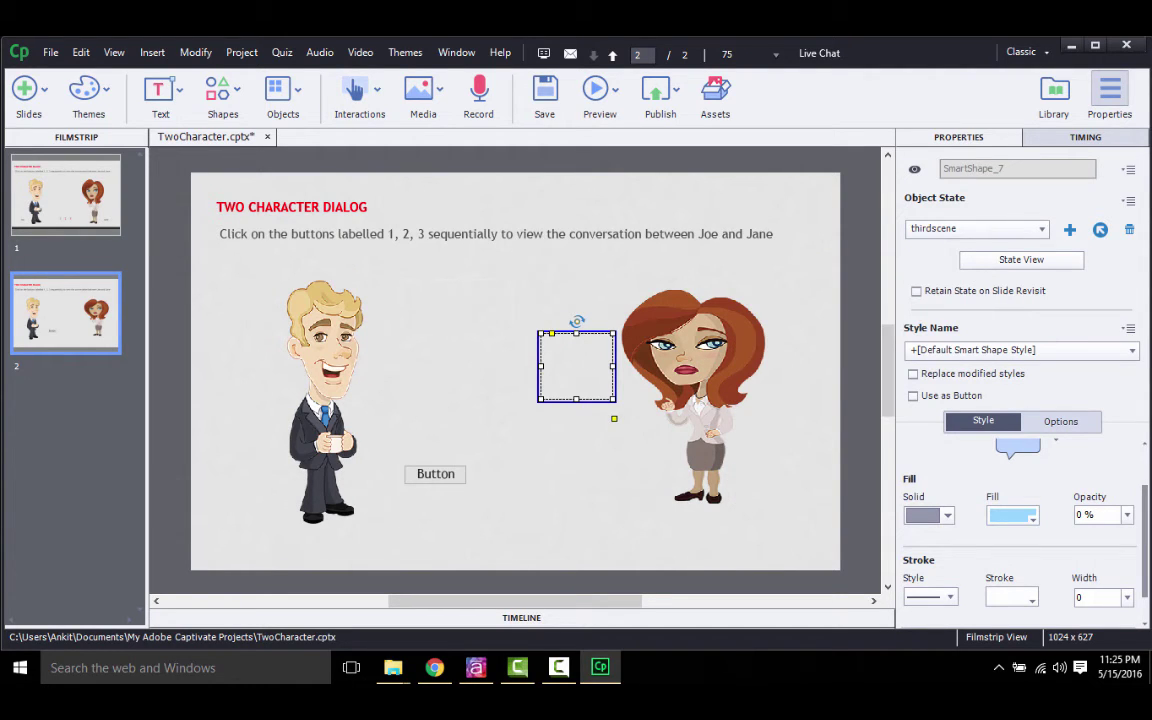
{"action": "left_click", "coordinate": [1127, 515]}
{"action": "left_click", "coordinate": [1110, 385]}
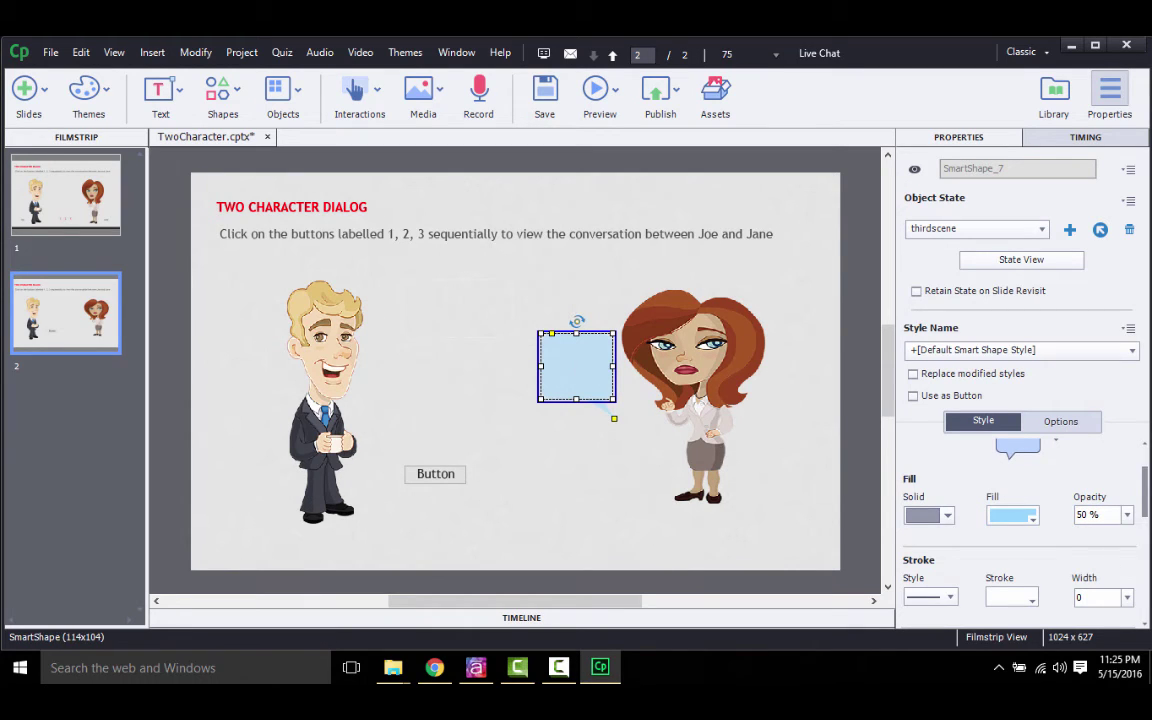
{"action": "type", "text": "H"}
{"action": "left_click", "coordinate": [584, 489]}
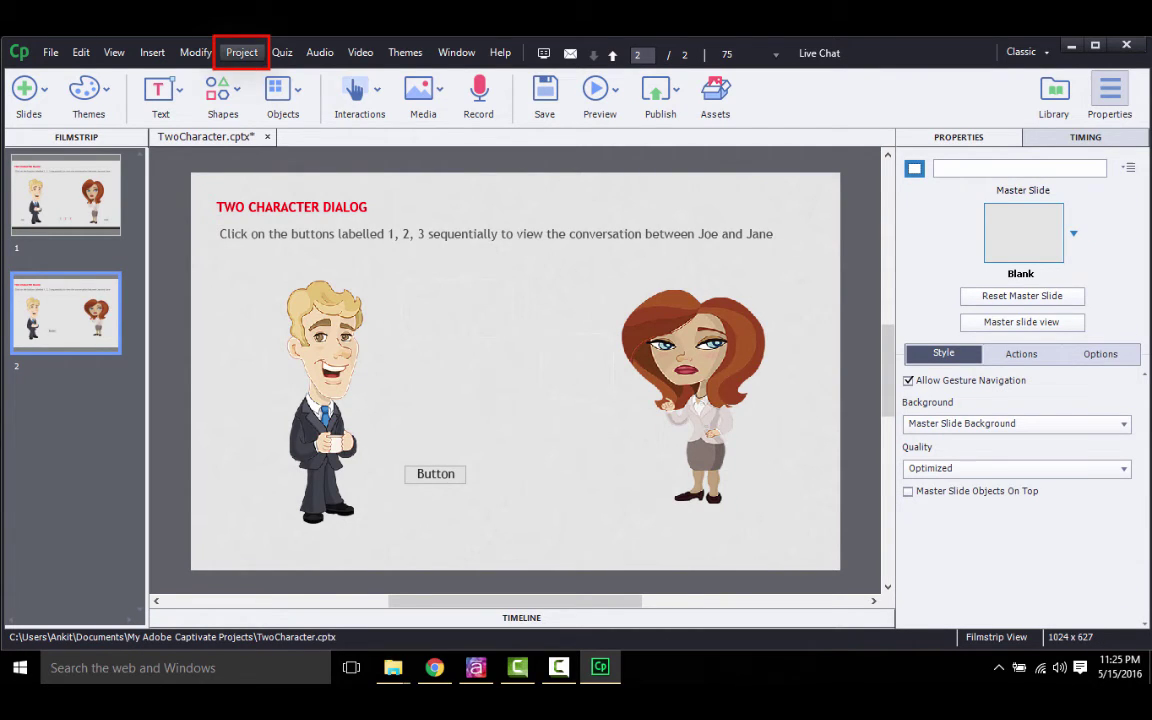
Open the Advanced Actions editor and name a new action 'advancedbutton'.
{"action": "key", "text": "alt+p"}
{"action": "key", "text": "Down"}
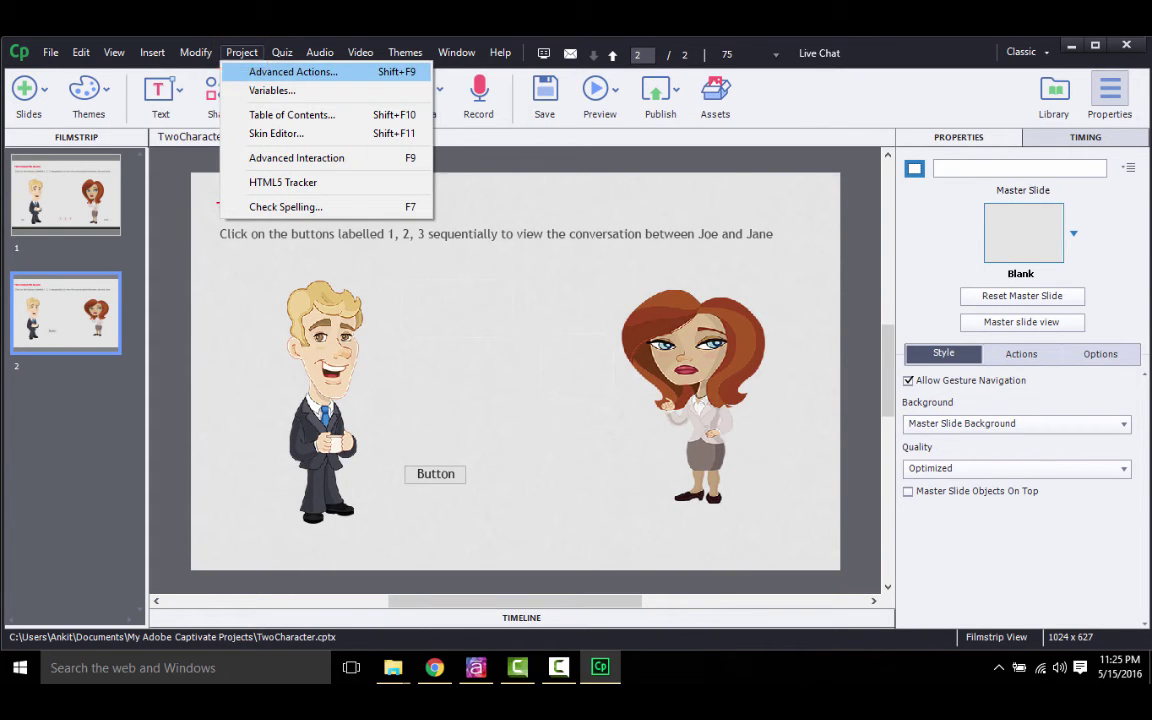
{"action": "key", "text": "Return"}
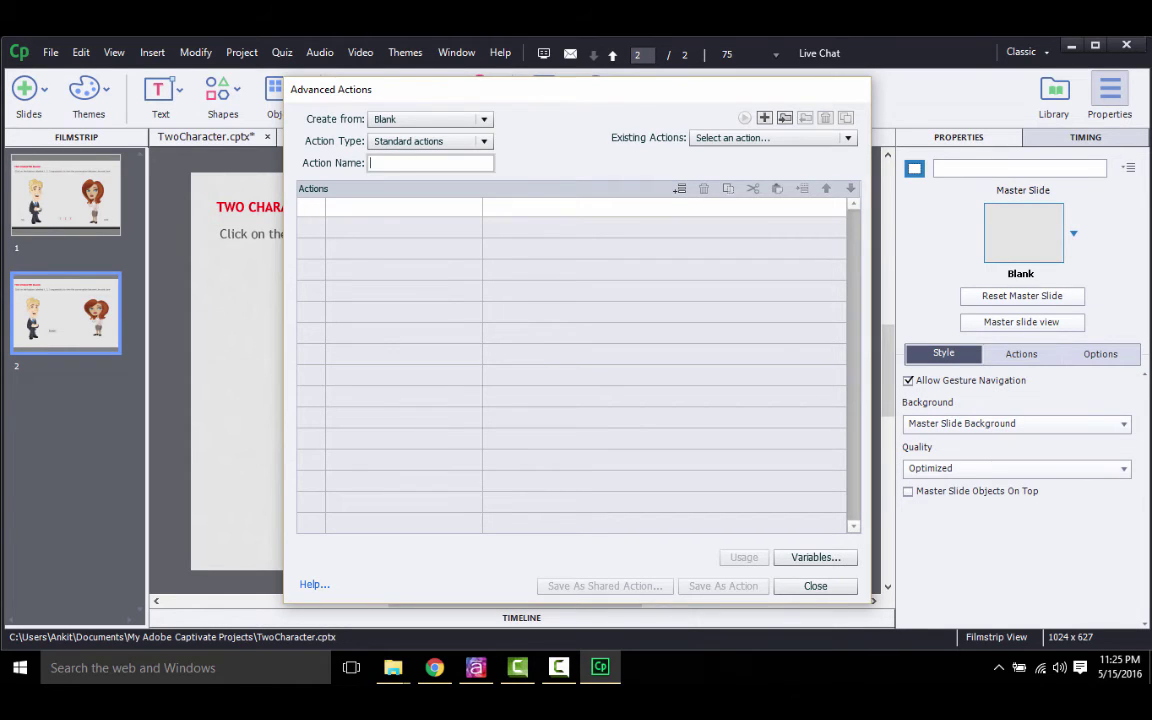
{"action": "type", "text": "ac"}
{"action": "key", "text": "BackSpace"}
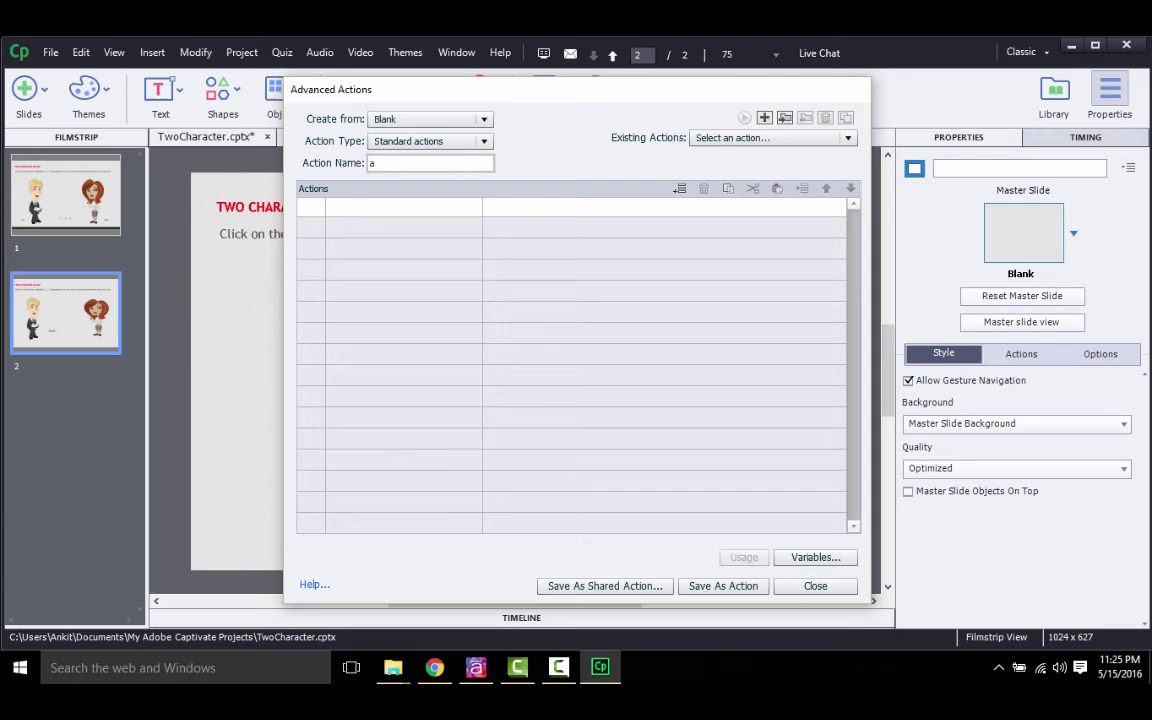
{"action": "type", "text": "dvancedbutton"}
Set the first row to Change State of SmartShape_7 to thirdscene.
{"action": "left_click", "coordinate": [680, 189]}
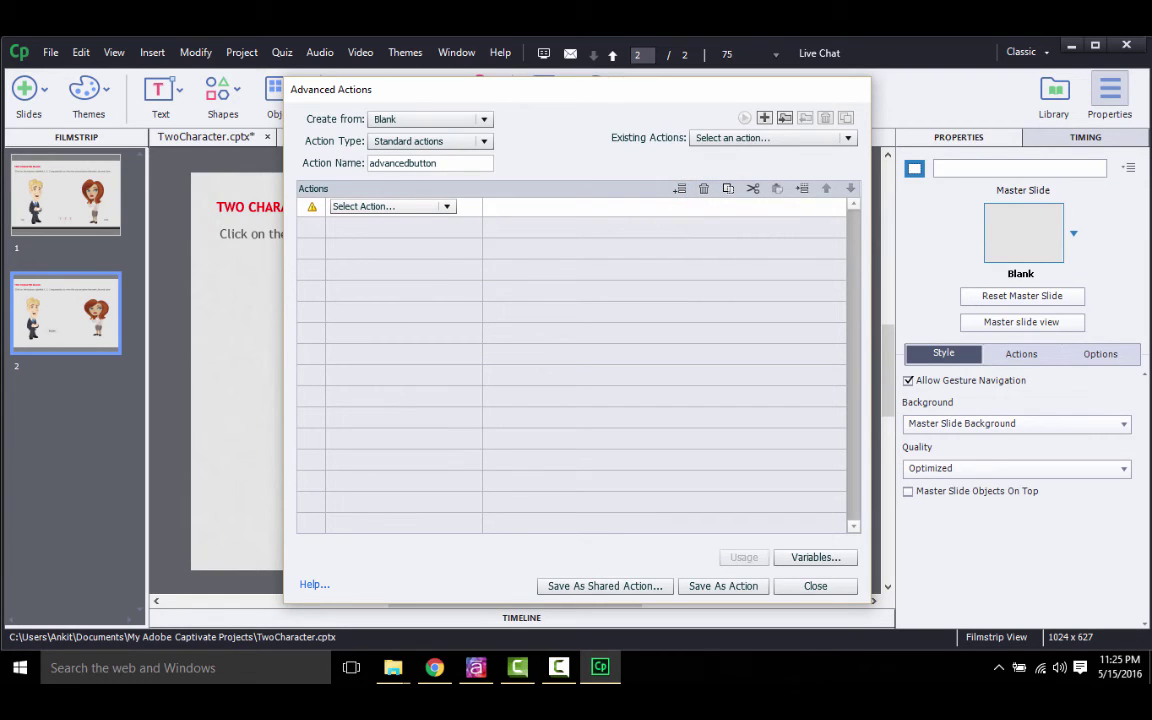
{"action": "left_click", "coordinate": [447, 206]}
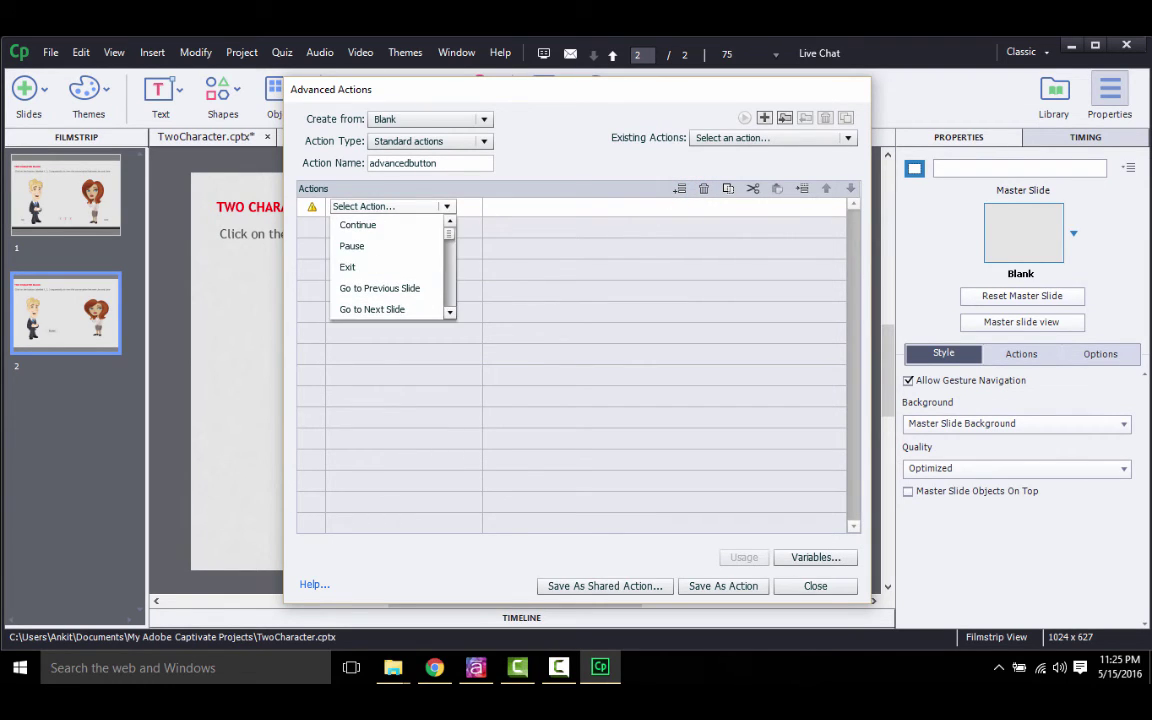
{"action": "scroll", "coordinate": [390, 267], "scroll_direction": "down", "scroll_amount": 8}
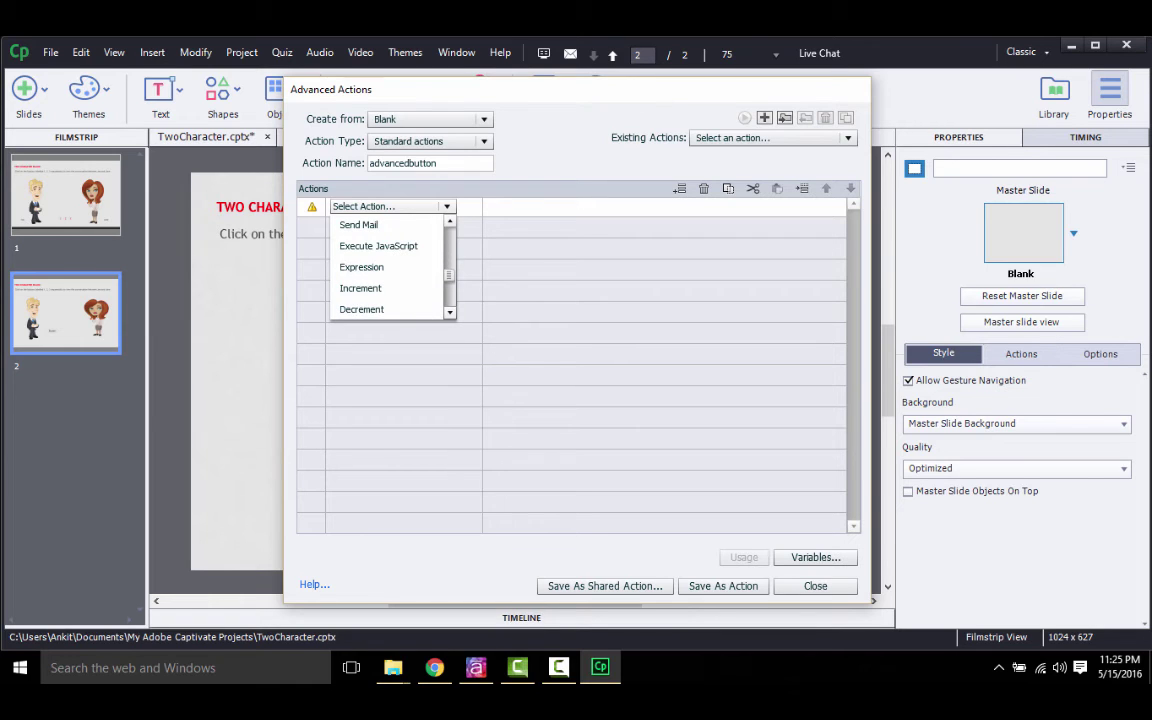
{"action": "scroll", "coordinate": [390, 267], "scroll_direction": "down", "scroll_amount": 2}
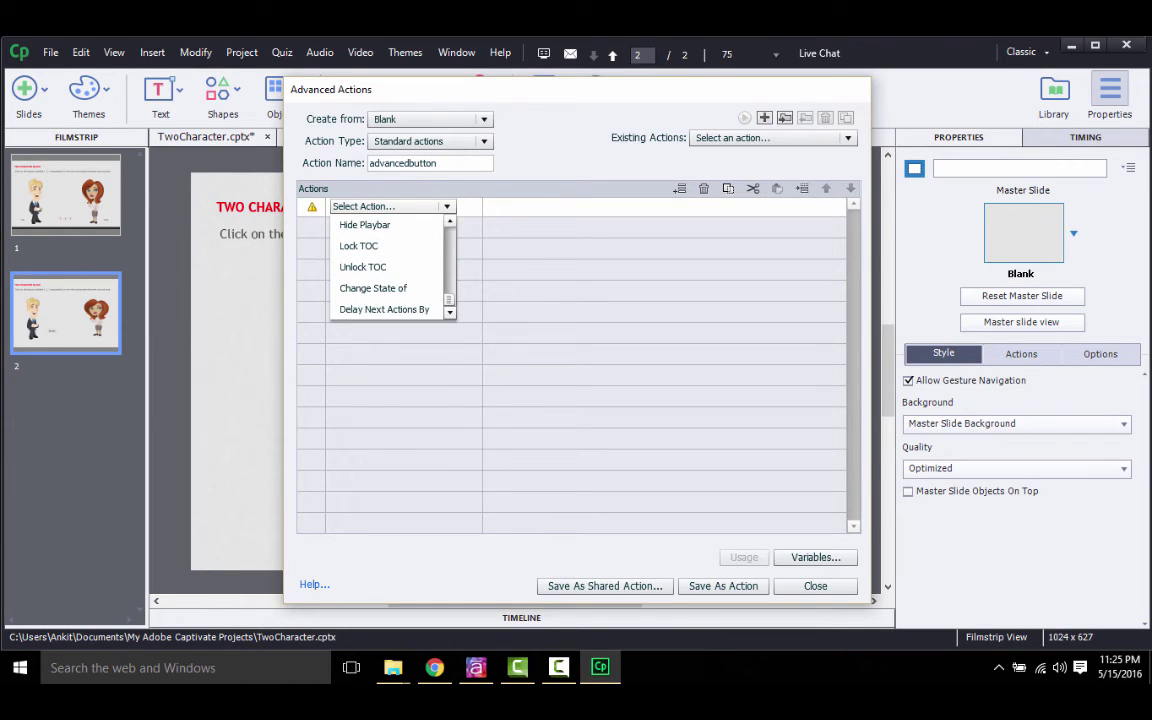
{"action": "left_click", "coordinate": [373, 288]}
{"action": "left_click", "coordinate": [603, 206]}
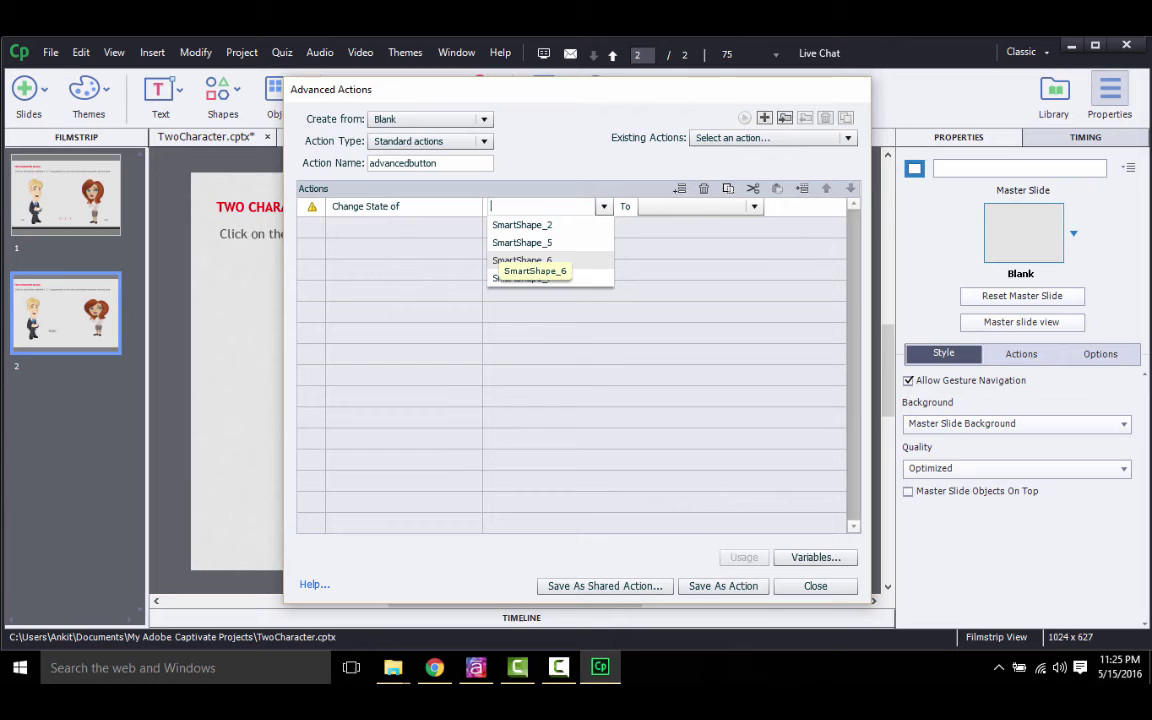
{"action": "left_click", "coordinate": [520, 278]}
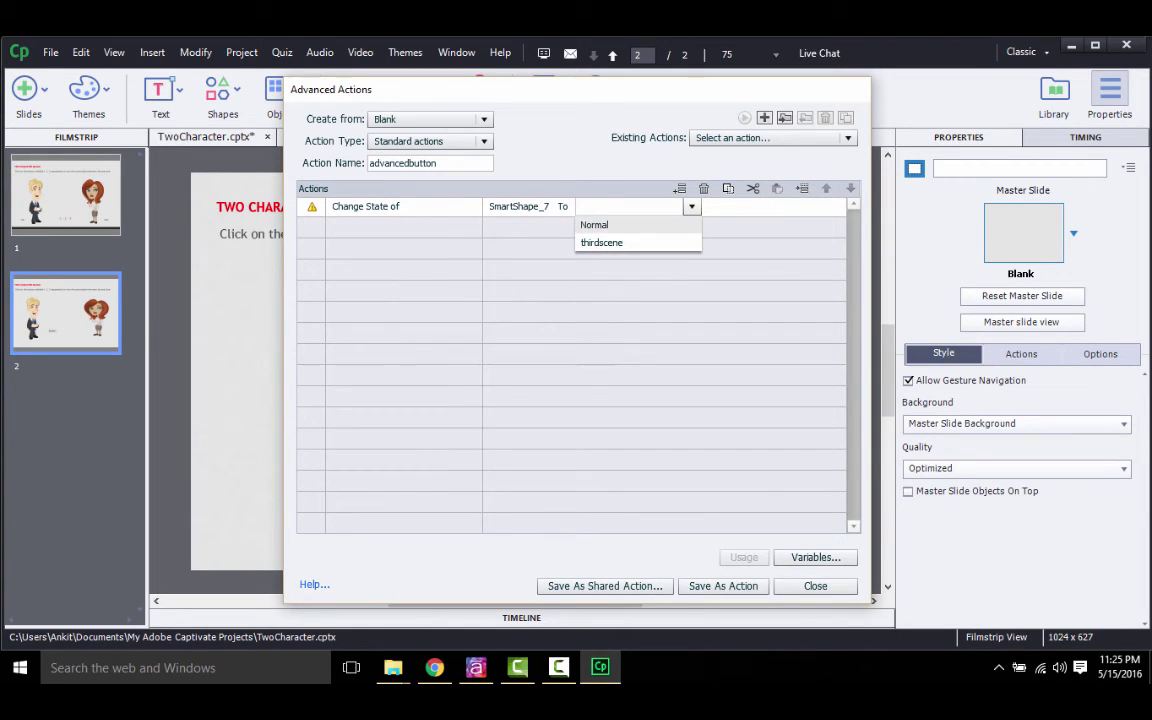
{"action": "left_click", "coordinate": [601, 242]}
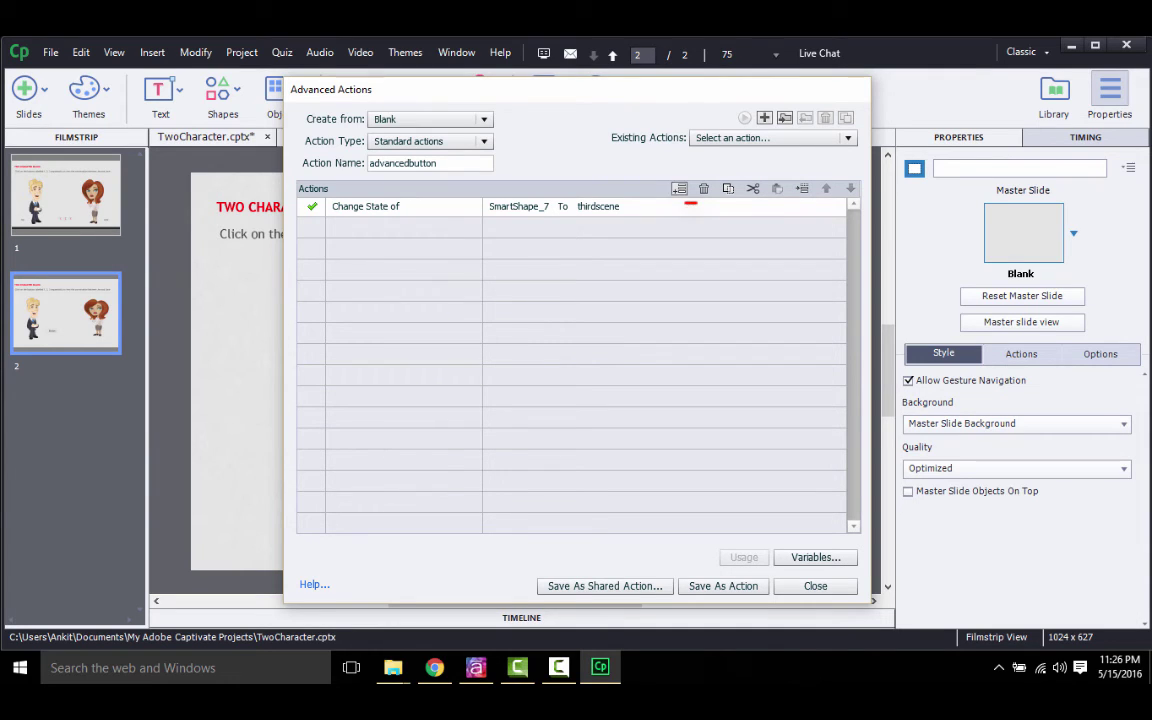
Add a second row changing SmartShape_6 to Normal, save the action and close the editor.
{"action": "left_click", "coordinate": [680, 189]}
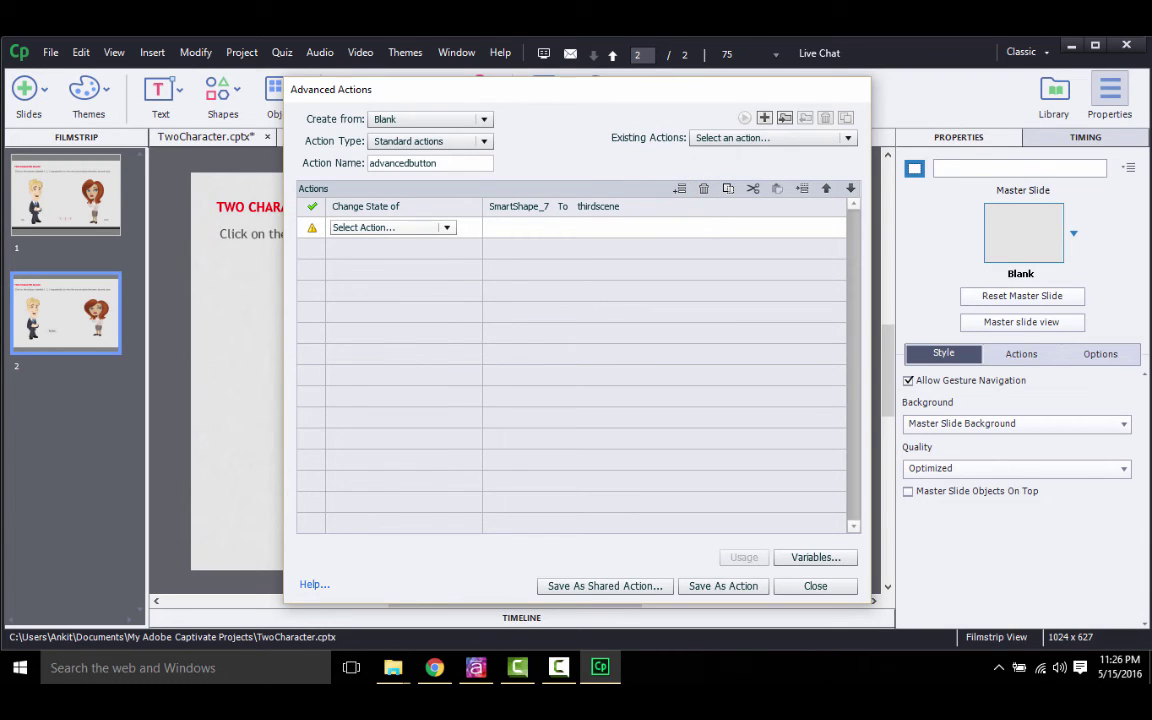
{"action": "left_click", "coordinate": [447, 227]}
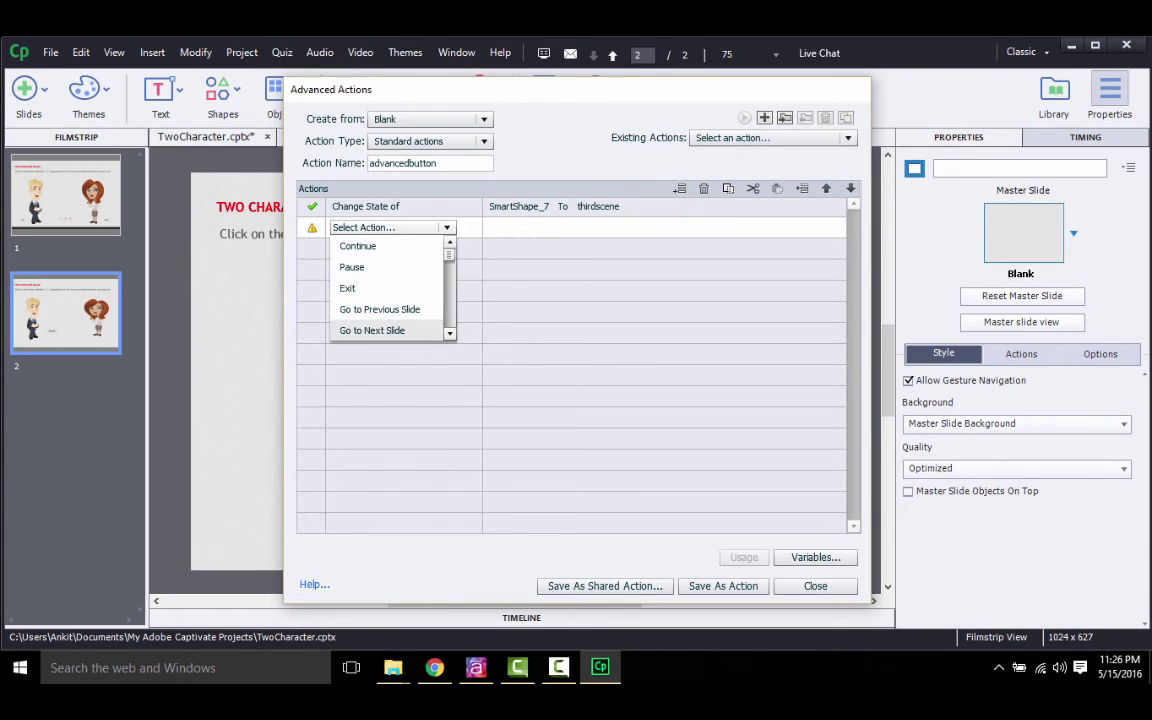
{"action": "scroll", "coordinate": [390, 288], "scroll_direction": "down", "scroll_amount": 5}
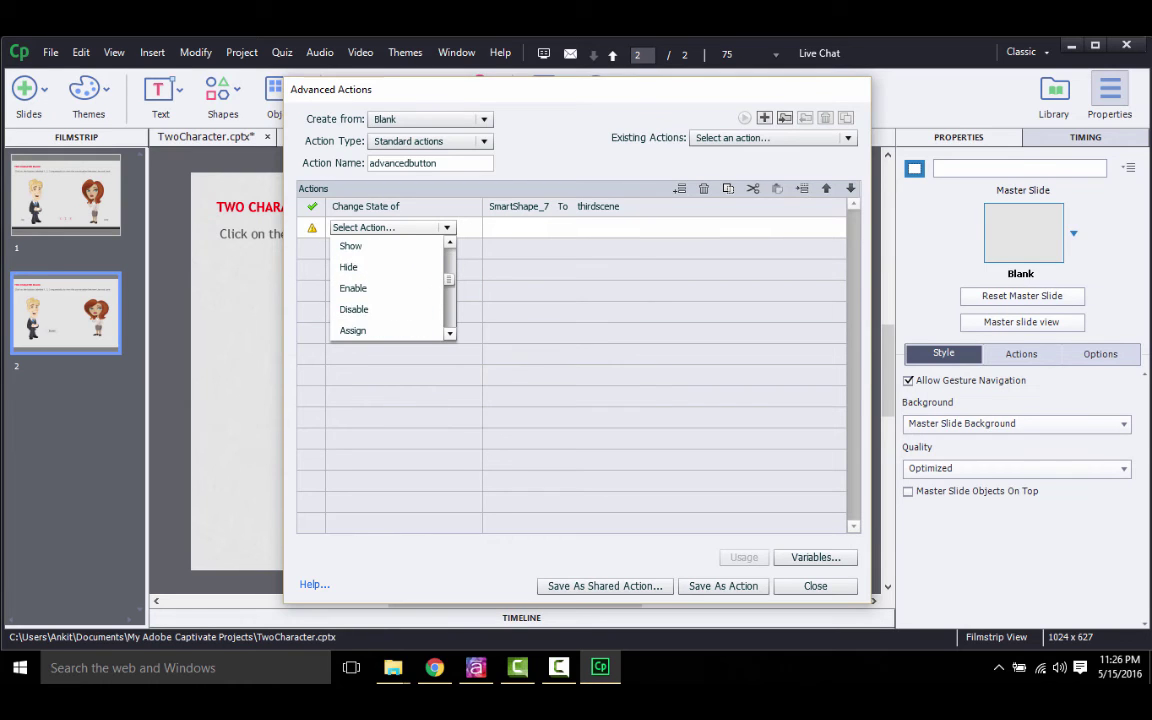
{"action": "scroll", "coordinate": [390, 288], "scroll_direction": "down", "scroll_amount": 6}
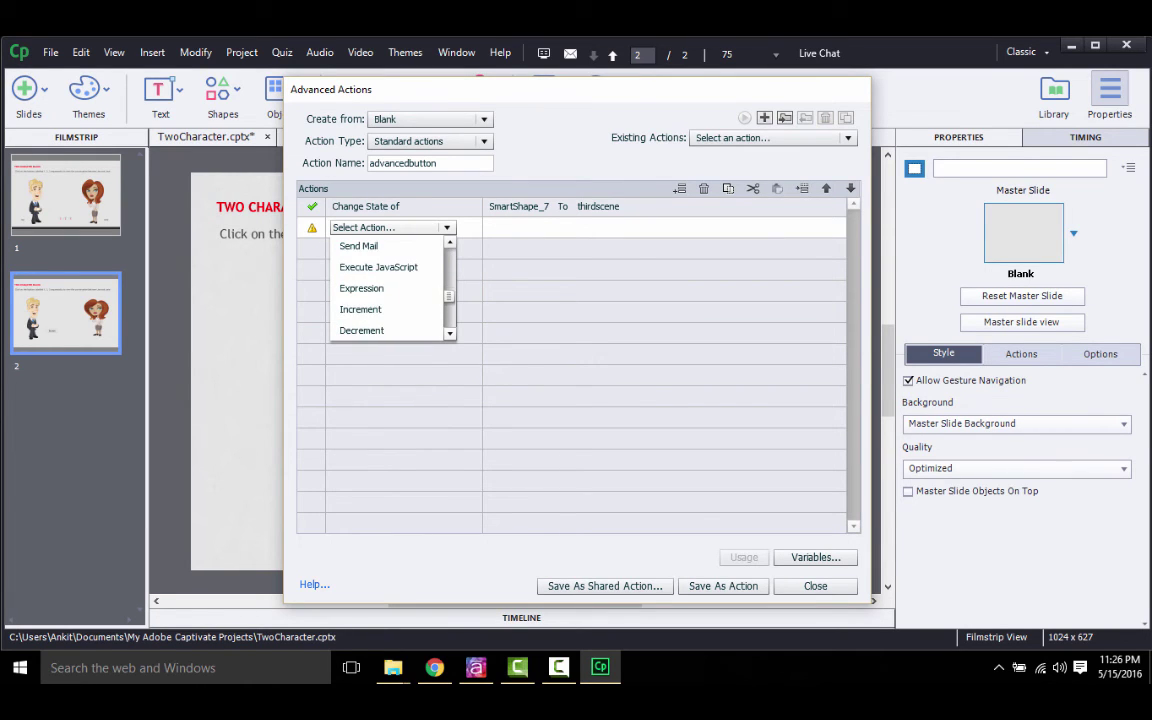
{"action": "scroll", "coordinate": [390, 288], "scroll_direction": "down", "scroll_amount": 6}
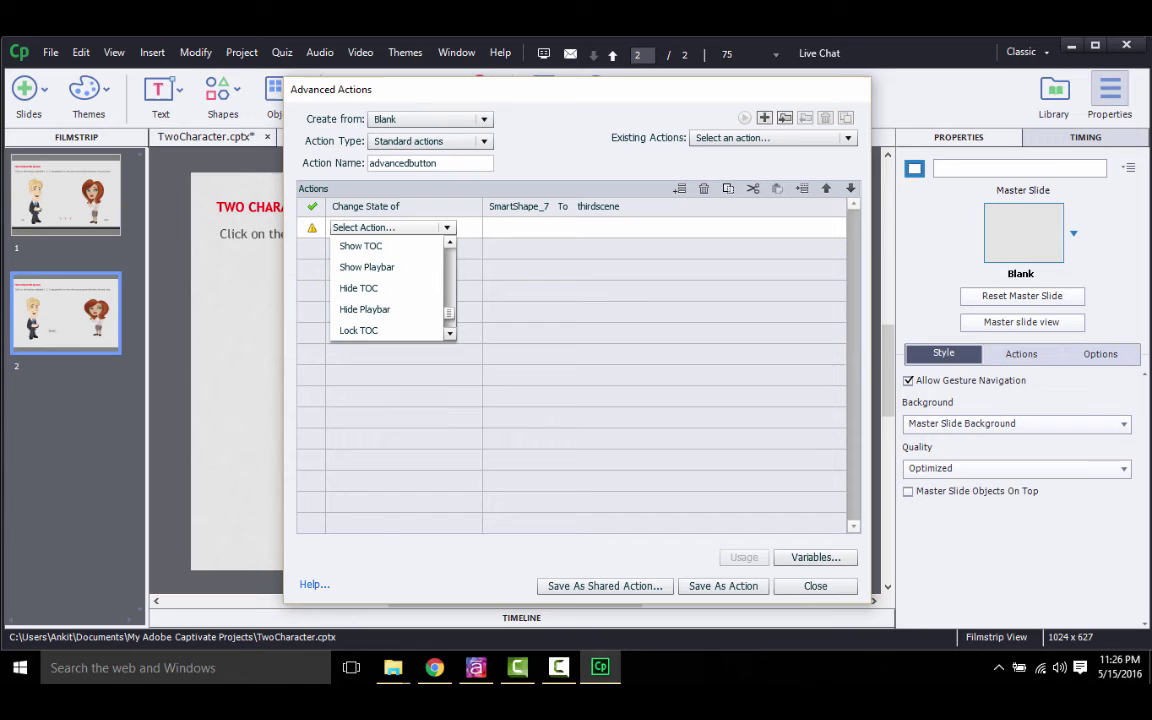
{"action": "scroll", "coordinate": [390, 288], "scroll_direction": "down", "scroll_amount": 1}
{"action": "left_click", "coordinate": [370, 330]}
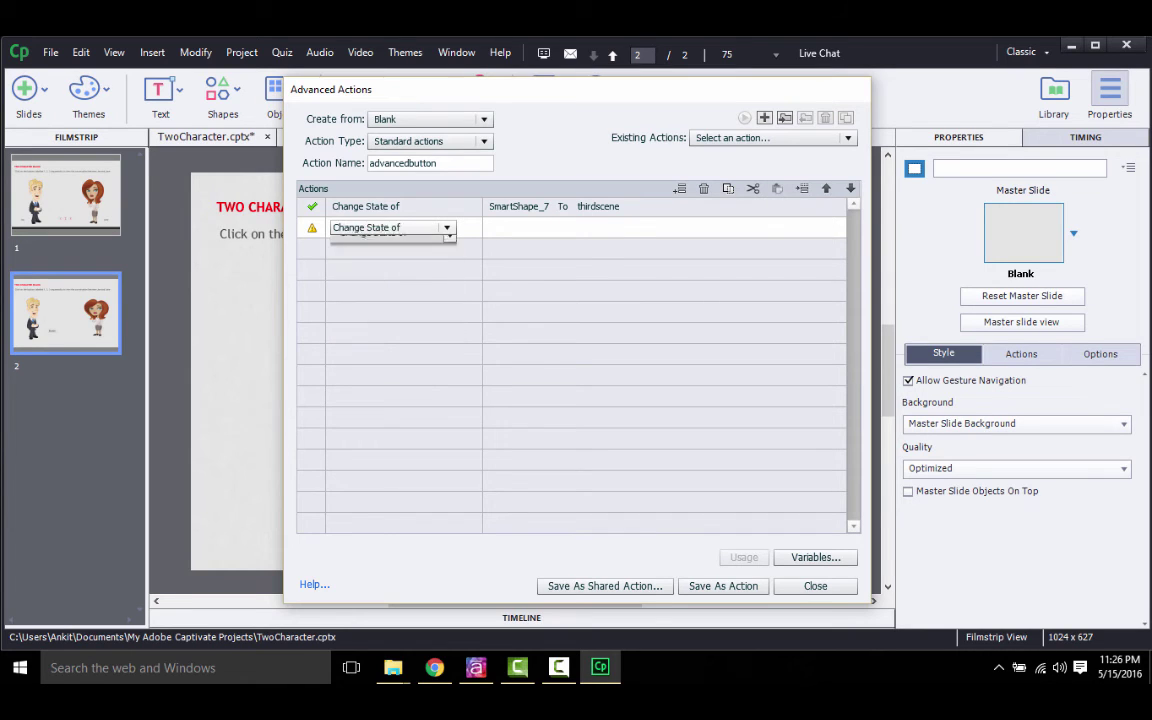
{"action": "left_click", "coordinate": [545, 227]}
{"action": "left_click", "coordinate": [522, 281]}
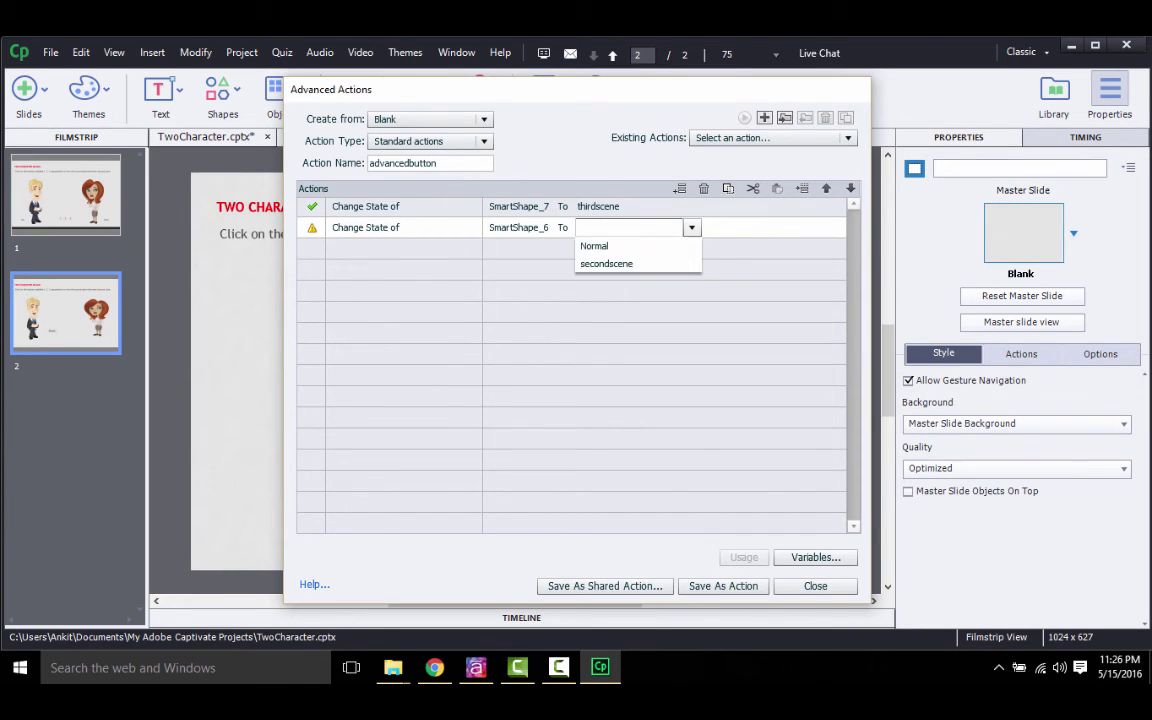
{"action": "left_click", "coordinate": [594, 246]}
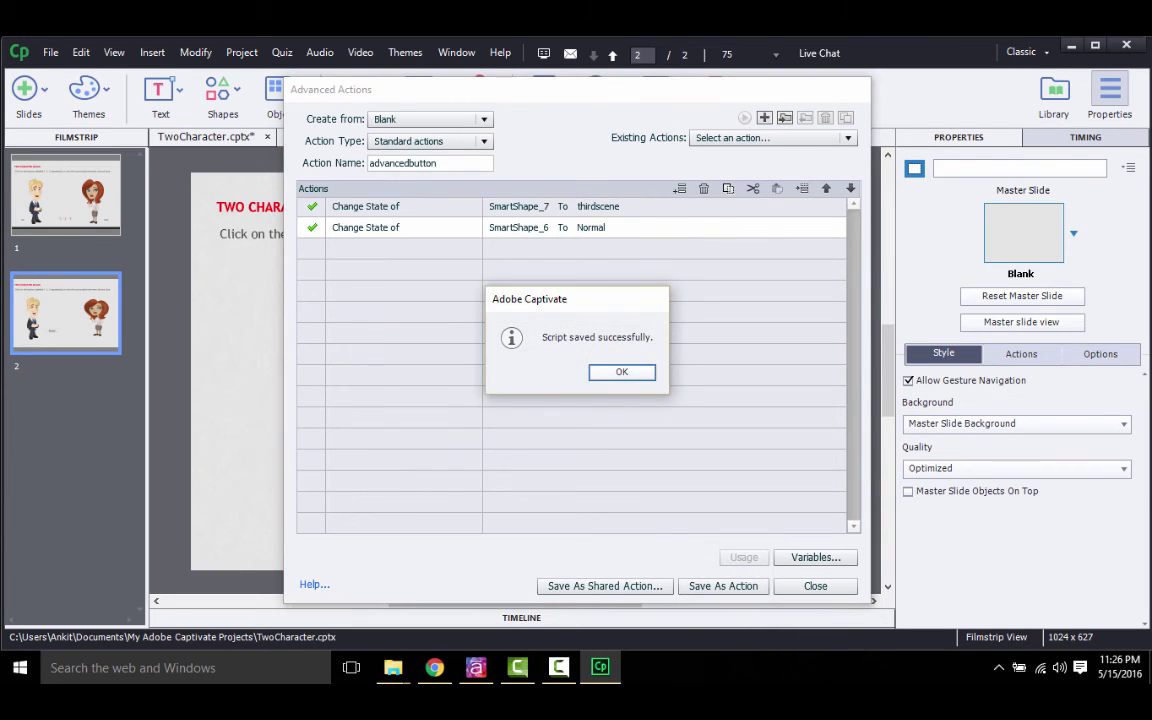
{"action": "key", "text": "Return"}
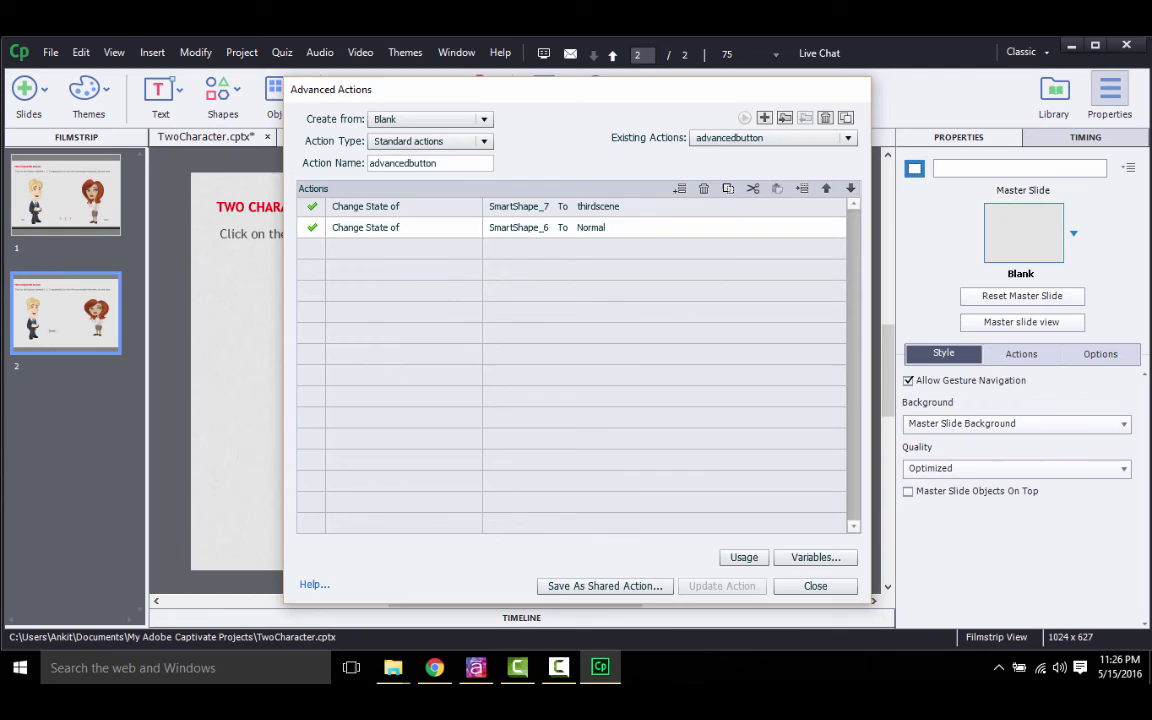
{"action": "key", "text": "Escape"}
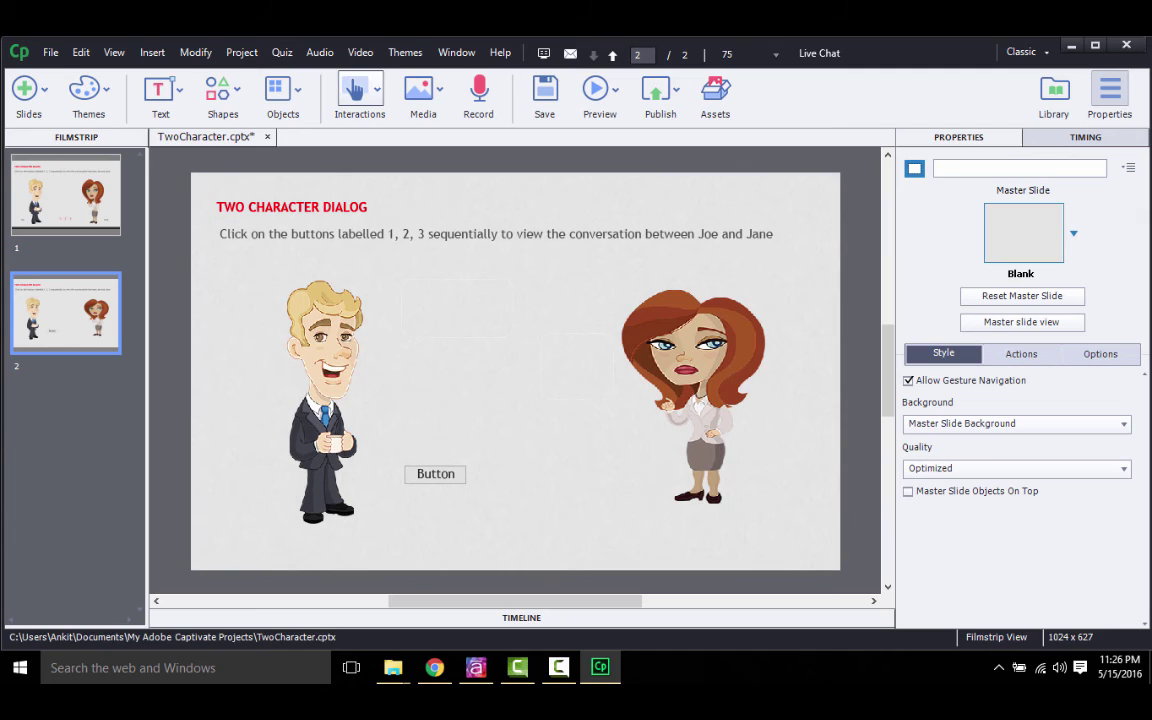
Insert a new button on slide 2 and place it beside the first button.
{"action": "left_click", "coordinate": [355, 92]}
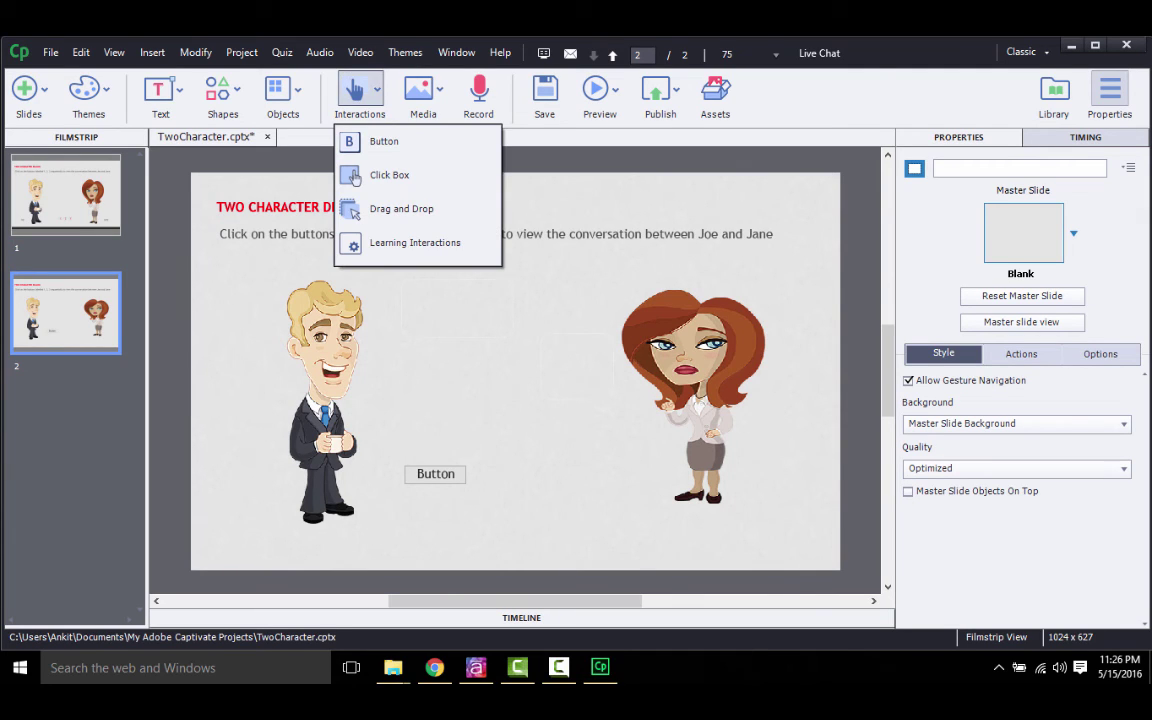
{"action": "left_click", "coordinate": [381, 141]}
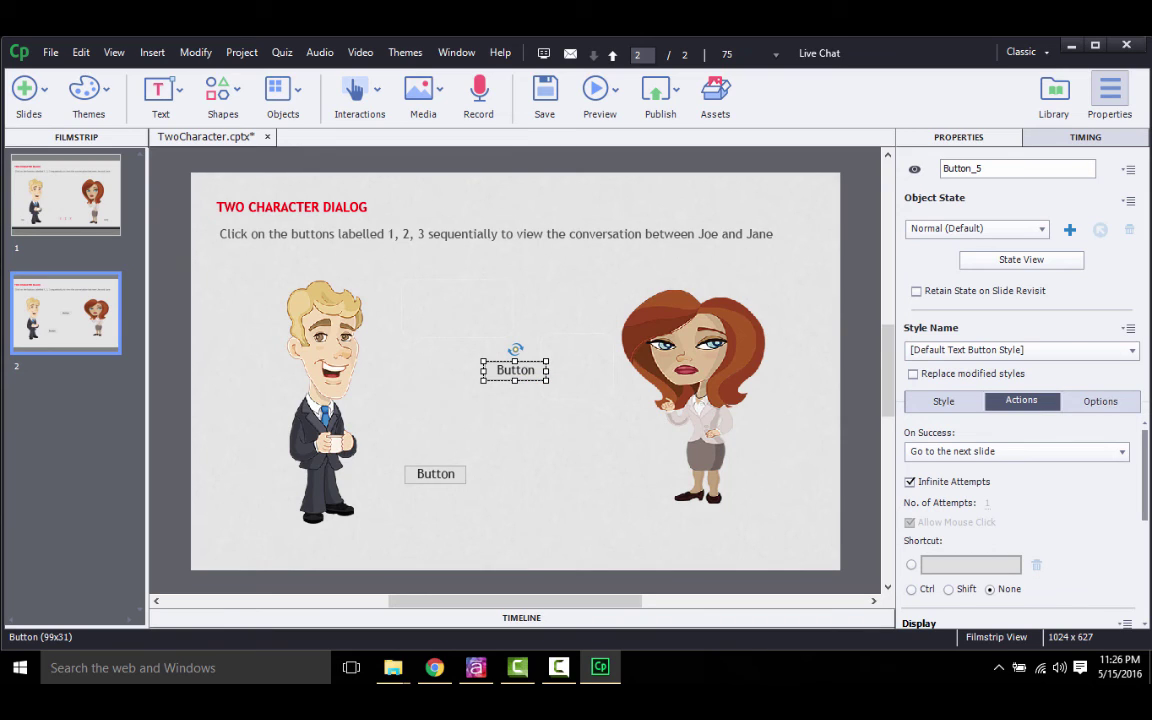
{"action": "left_click_drag", "start_coordinate": [515, 370], "coordinate": [515, 474]}
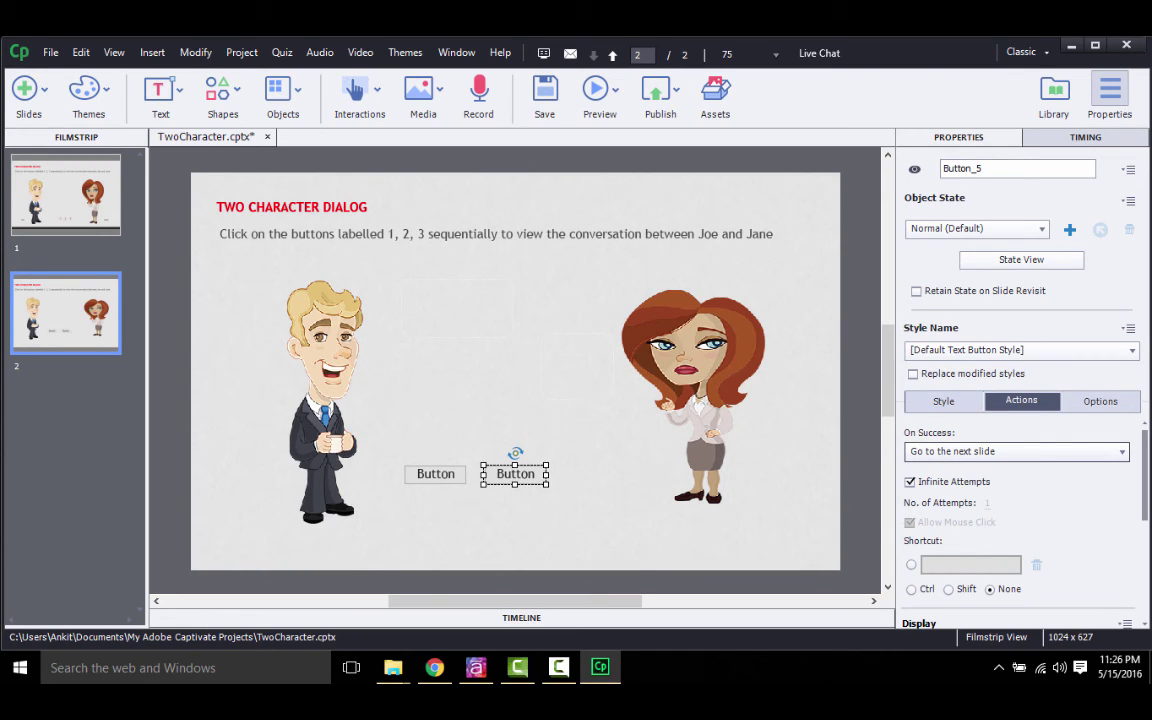
Set Button_5's On Success action to Execute Advanced Actions with the advancedbutton script.
{"action": "left_click", "coordinate": [1015, 451]}
{"action": "scroll", "coordinate": [990, 200], "scroll_direction": "up", "scroll_amount": 1}
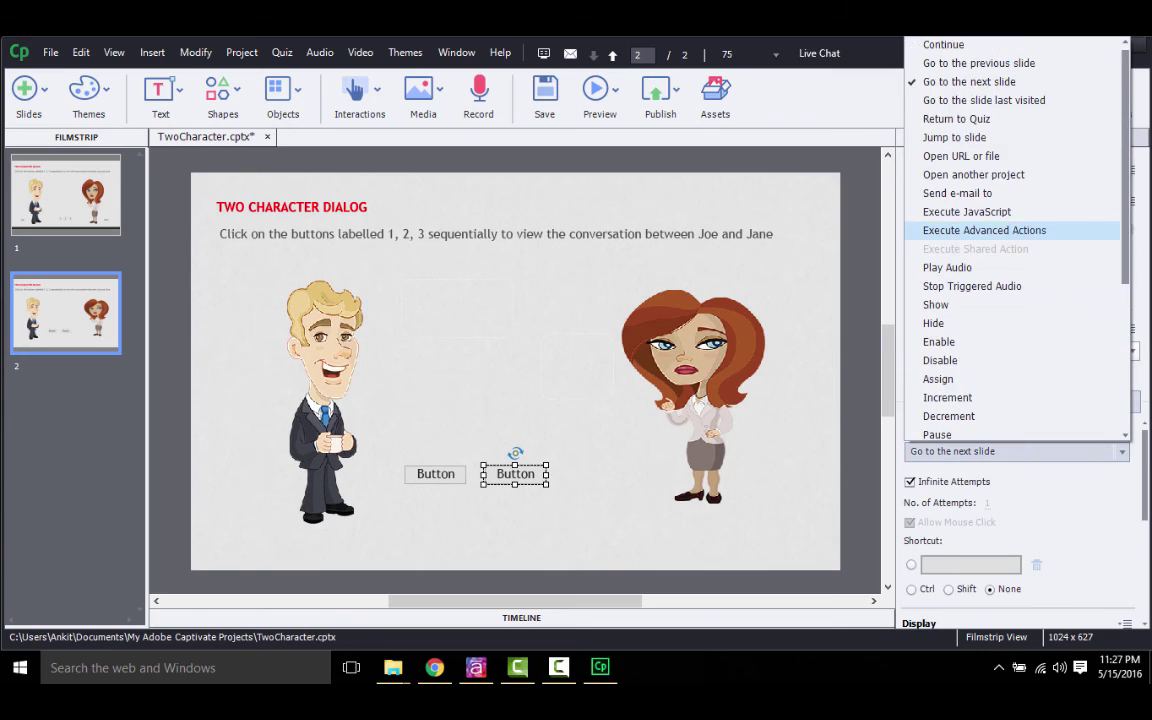
{"action": "left_click", "coordinate": [990, 229]}
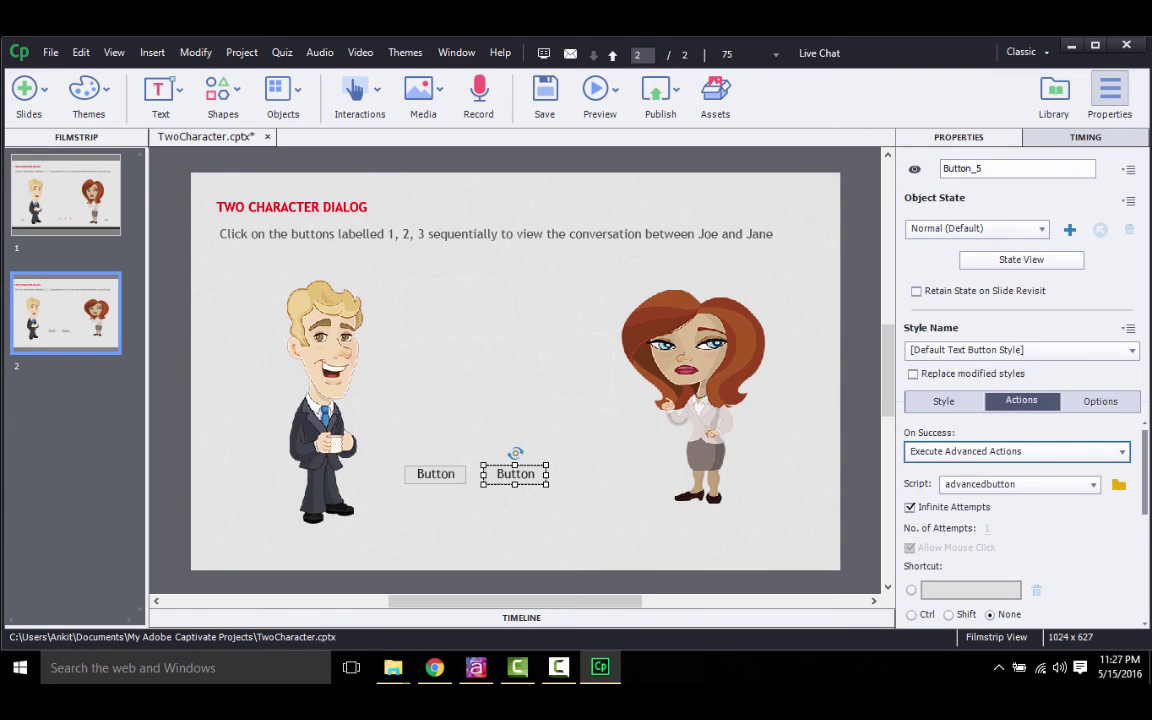
{"action": "left_click", "coordinate": [1018, 484]}
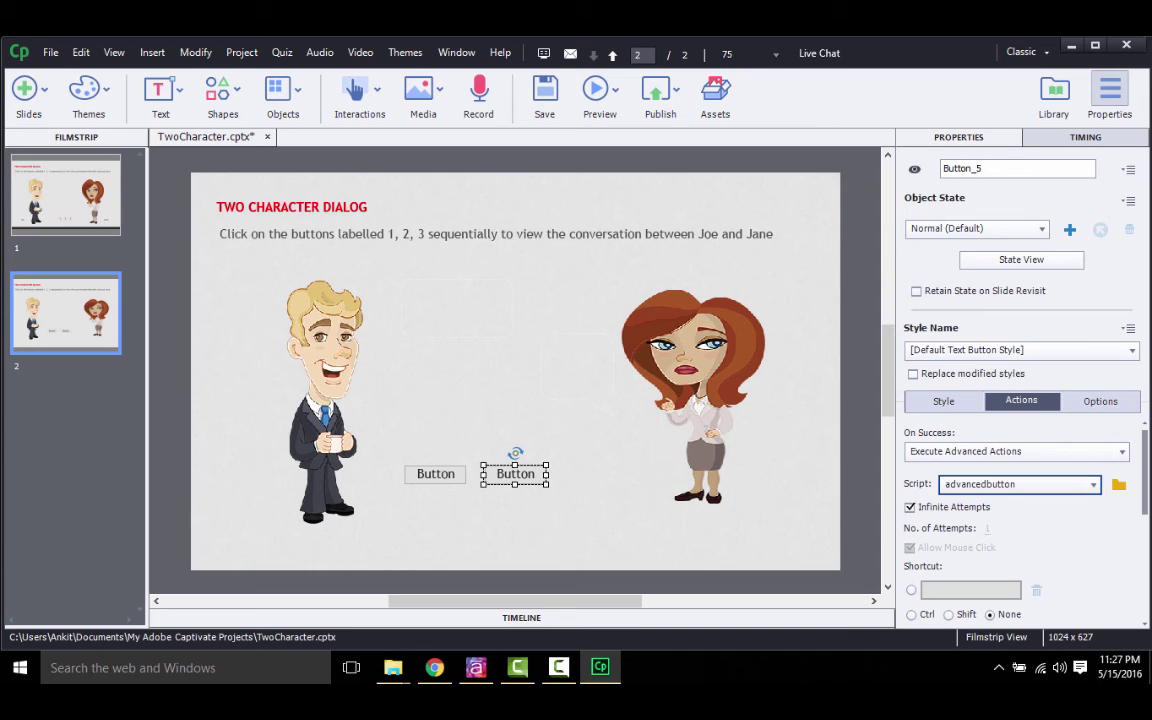
{"action": "scroll", "coordinate": [1020, 470], "scroll_direction": "down", "scroll_amount": 2}
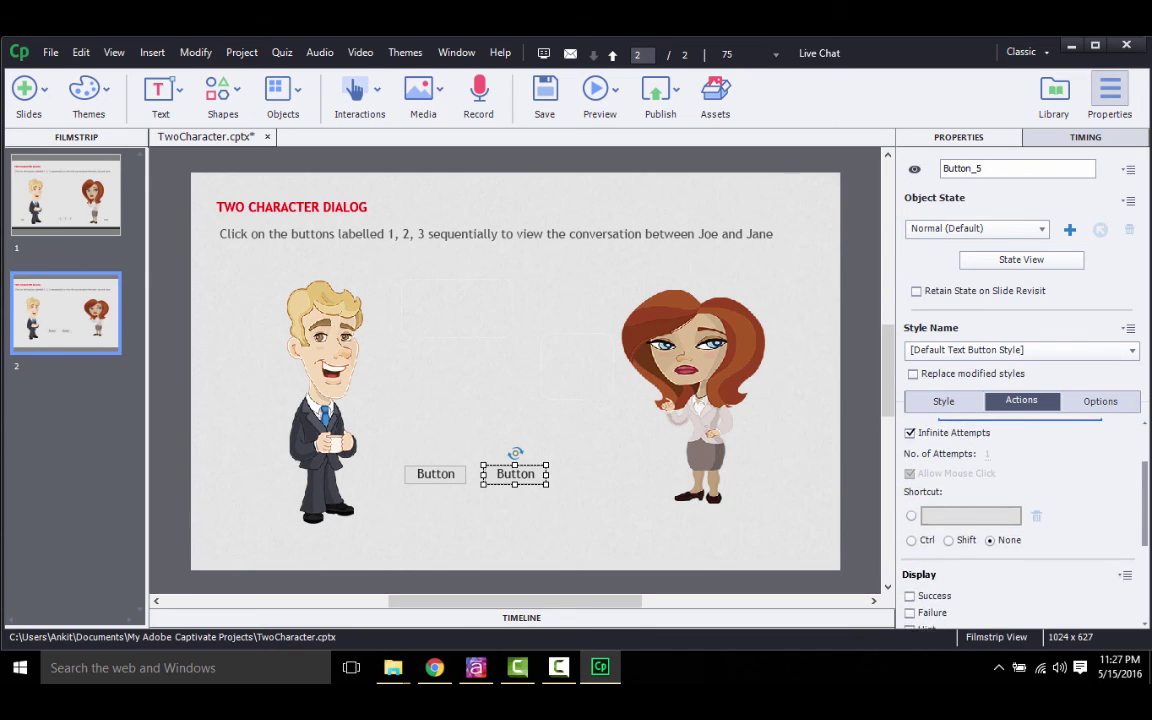
{"action": "scroll", "coordinate": [1020, 470], "scroll_direction": "up", "scroll_amount": 2}
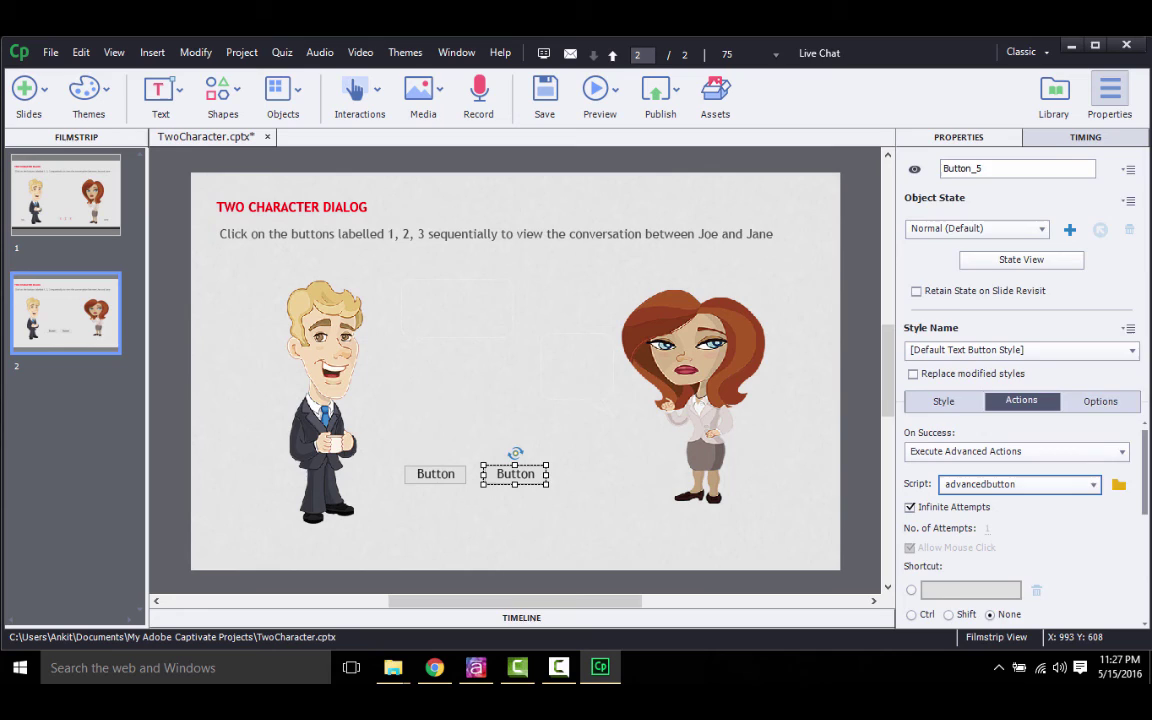
{"action": "left_click", "coordinate": [820, 558]}
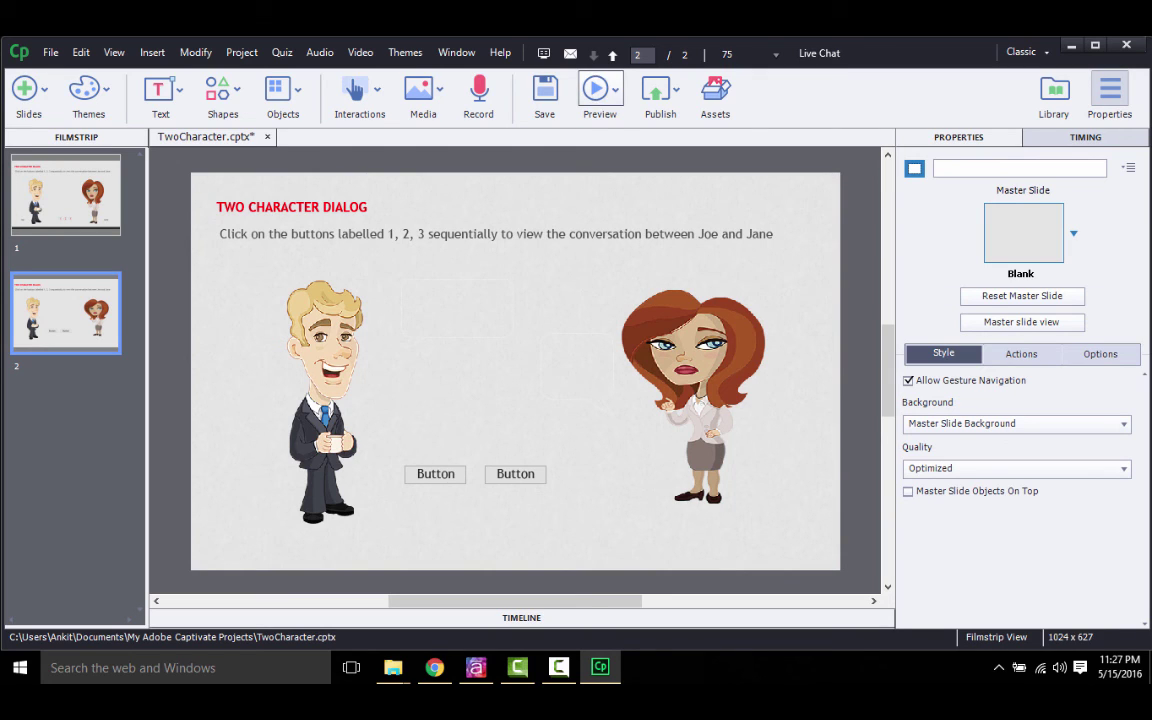
Start a project preview from the Preview menu to test slide 2's buttons.
{"action": "left_click", "coordinate": [597, 90]}
{"action": "left_click", "coordinate": [640, 208]}
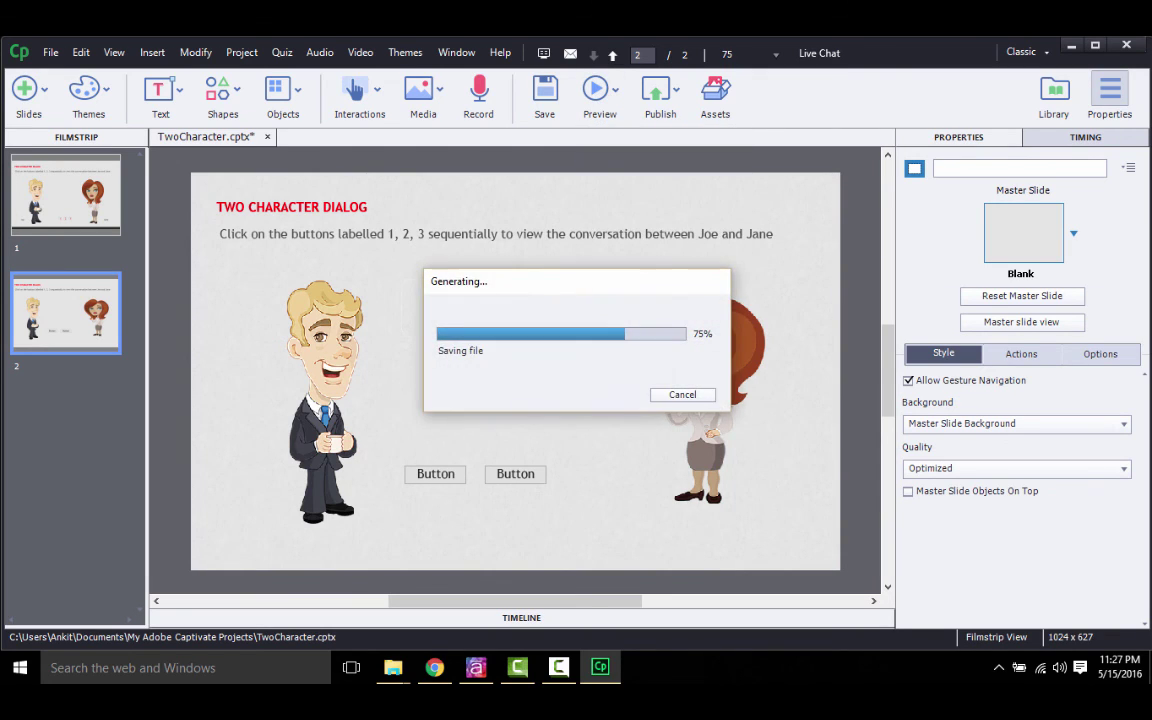